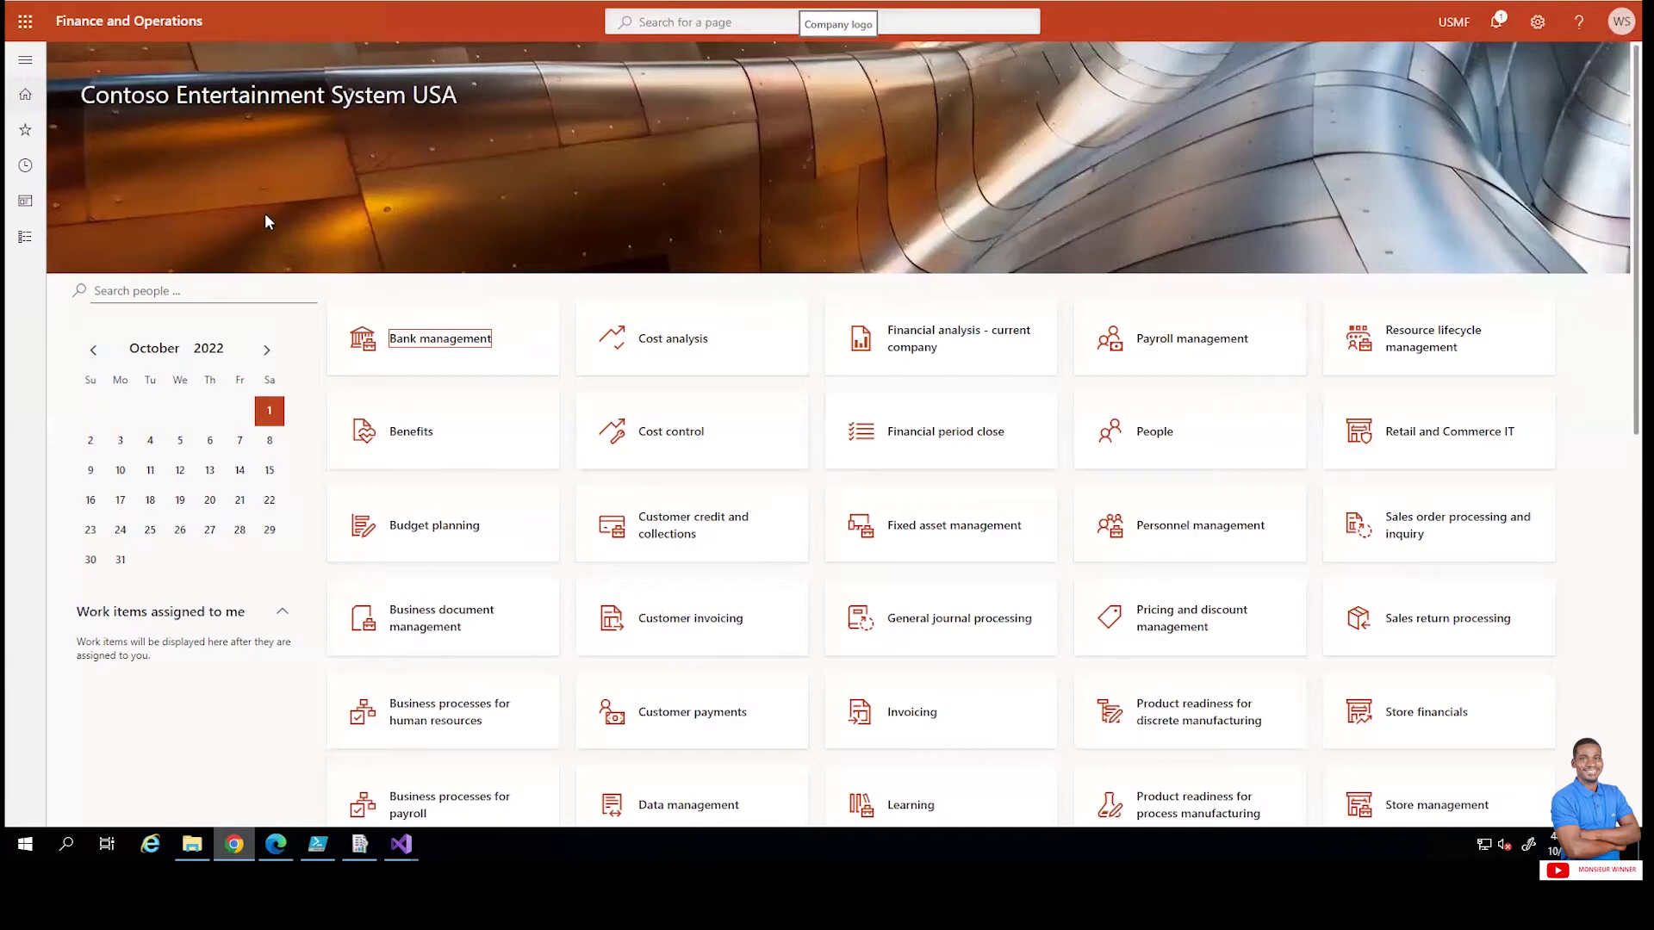
# - Navigate through Modules to Accounts payable > Vendors > All vendors
pyautogui.click(23, 243)
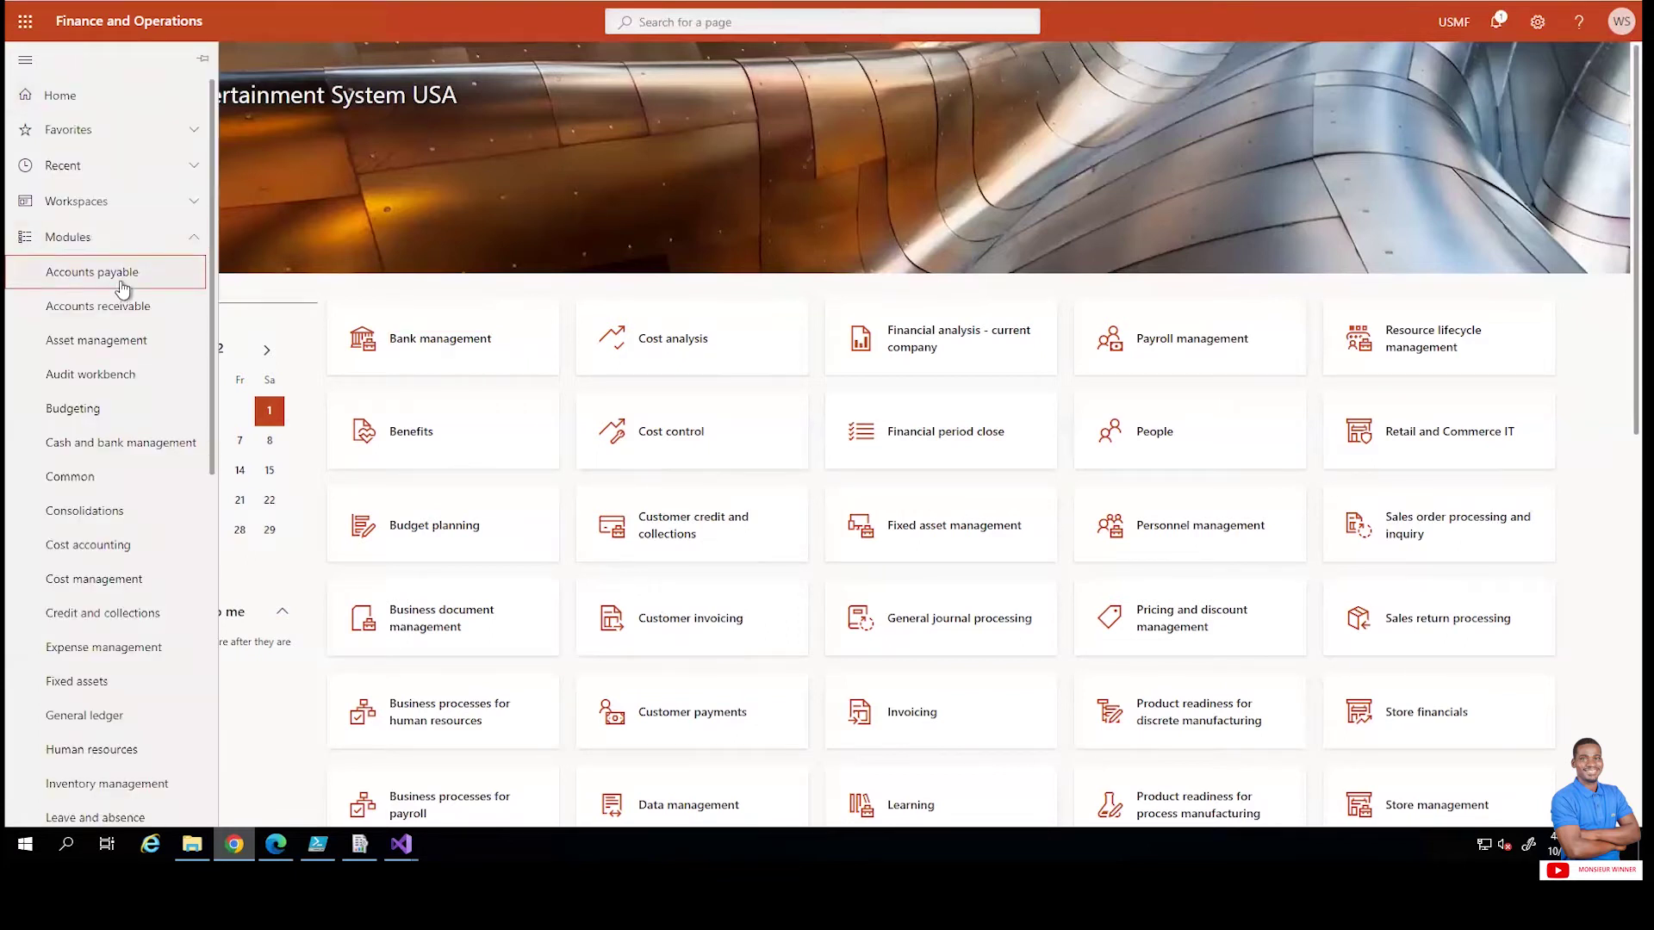
pyautogui.click(93, 272)
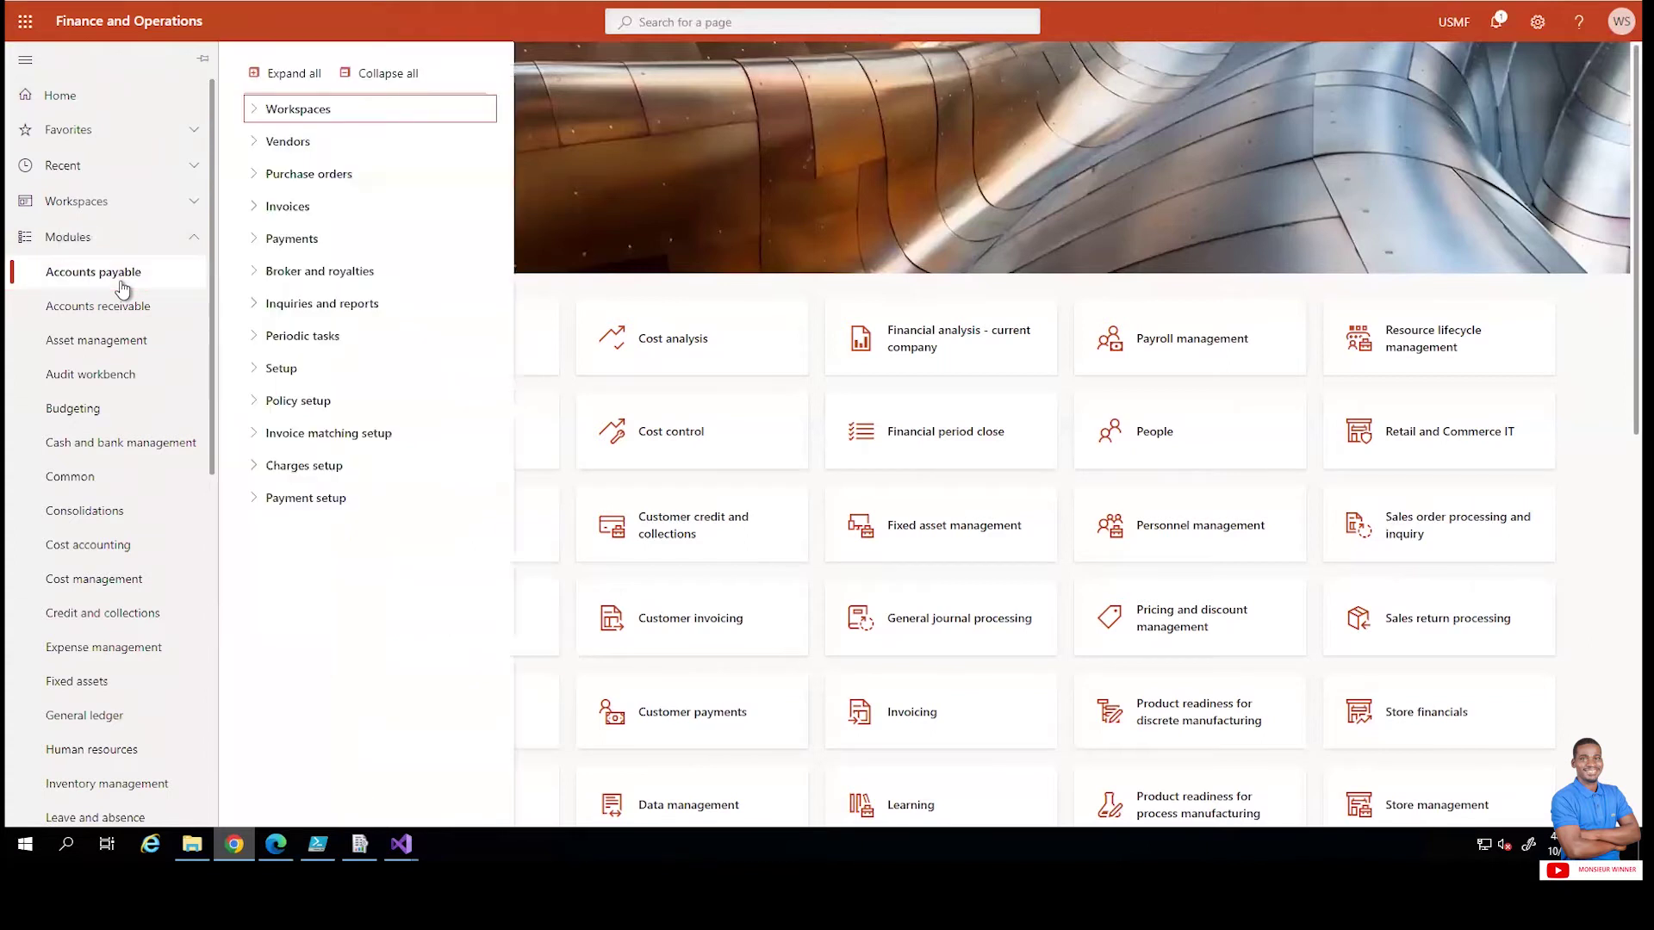
pyautogui.click(288, 142)
pyautogui.click(298, 175)
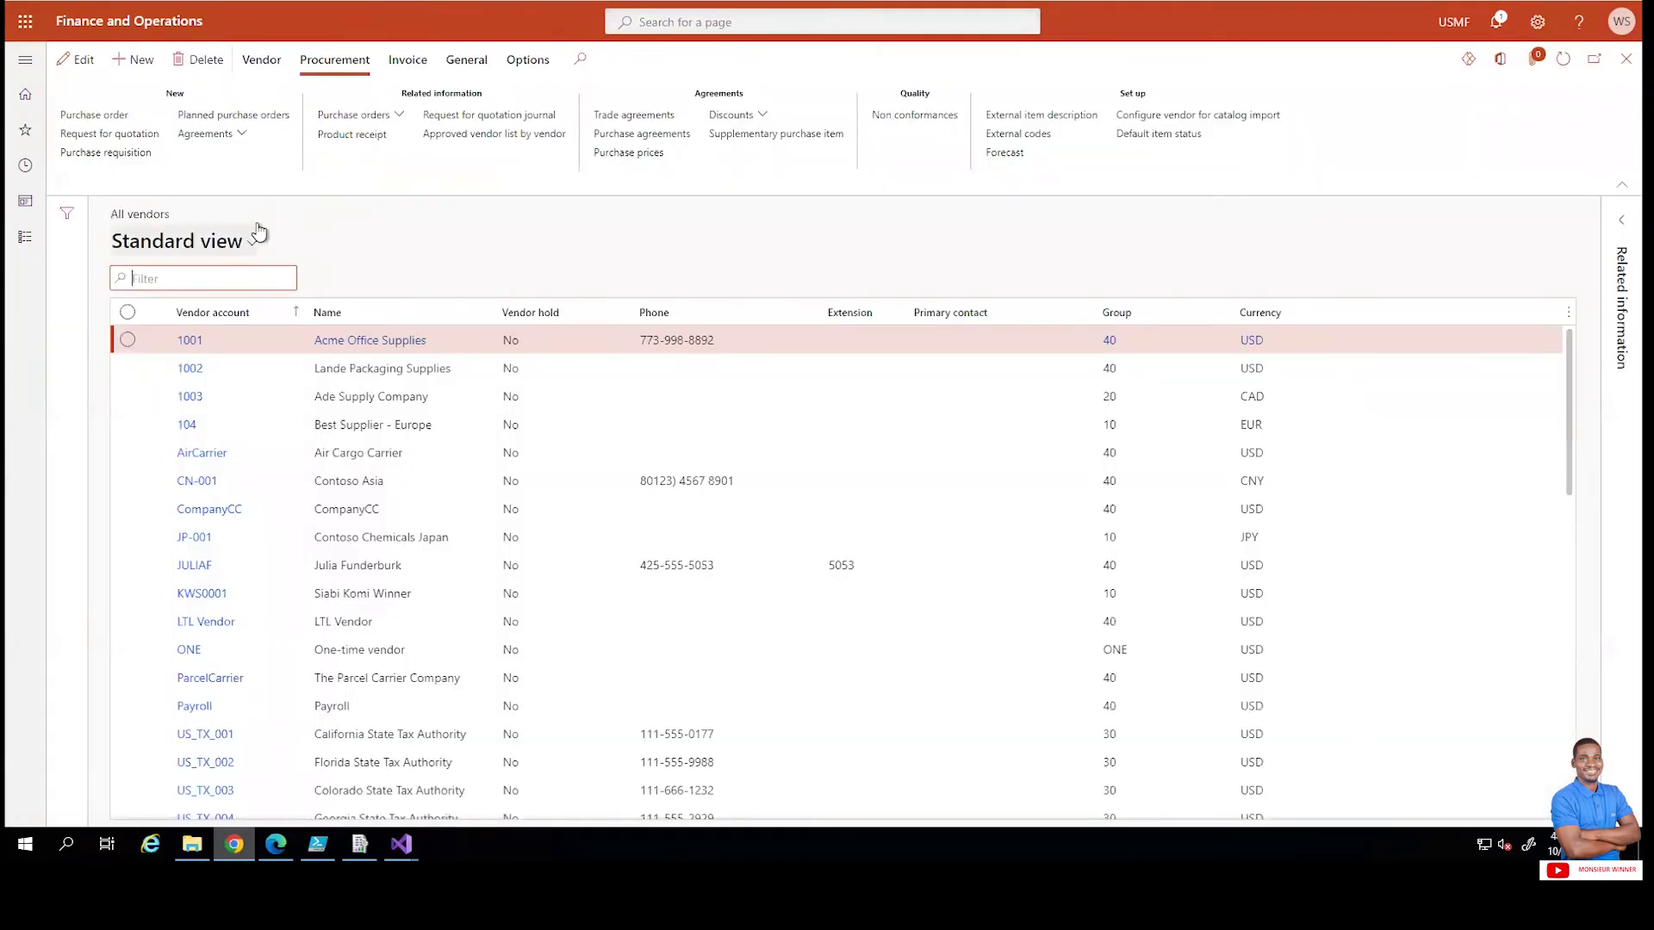
pyautogui.moveTo(222, 313)
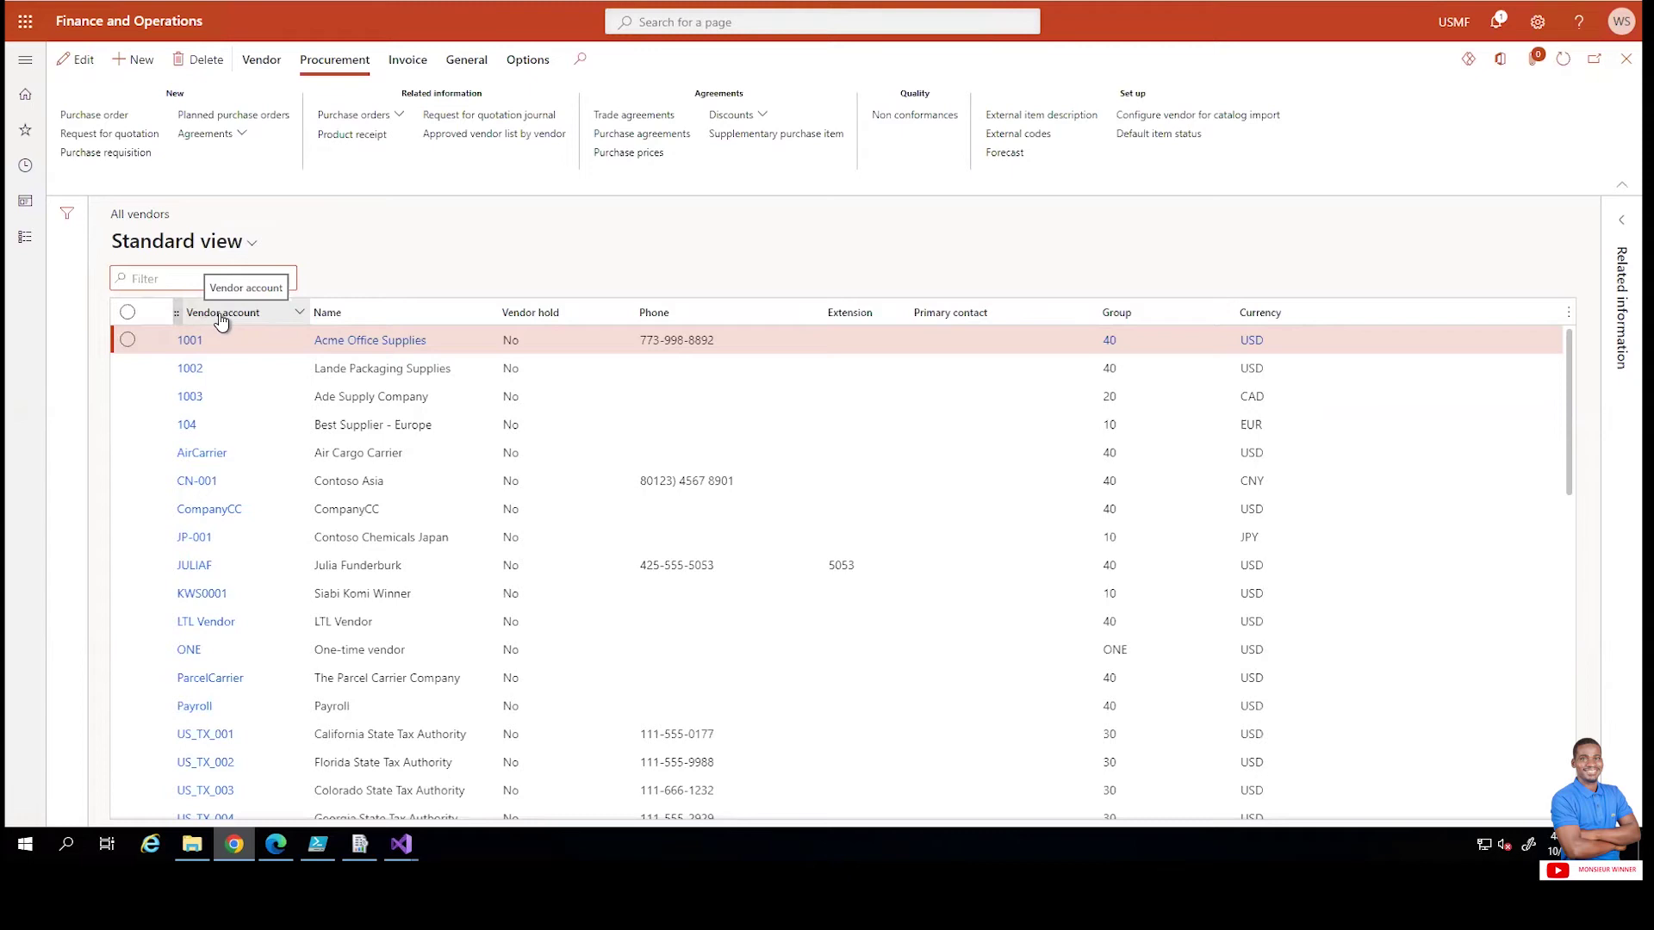
# - Show Form information for the Vendor account column, revealing form VendTable
pyautogui.rightClick(220, 322)
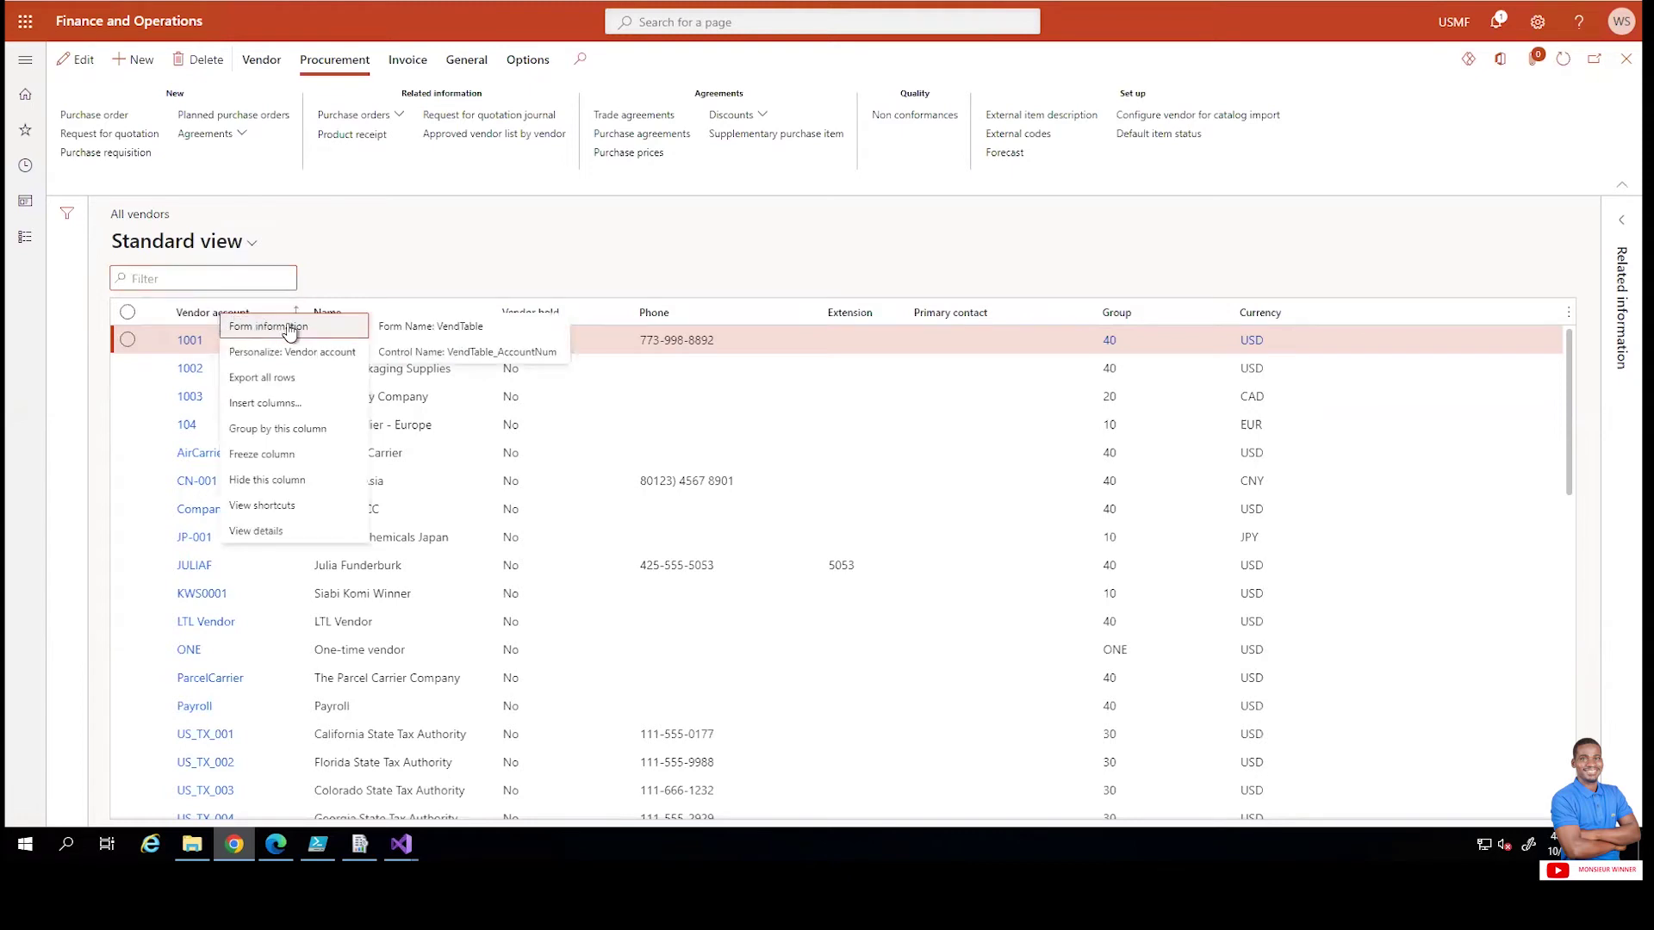
pyautogui.click(477, 326)
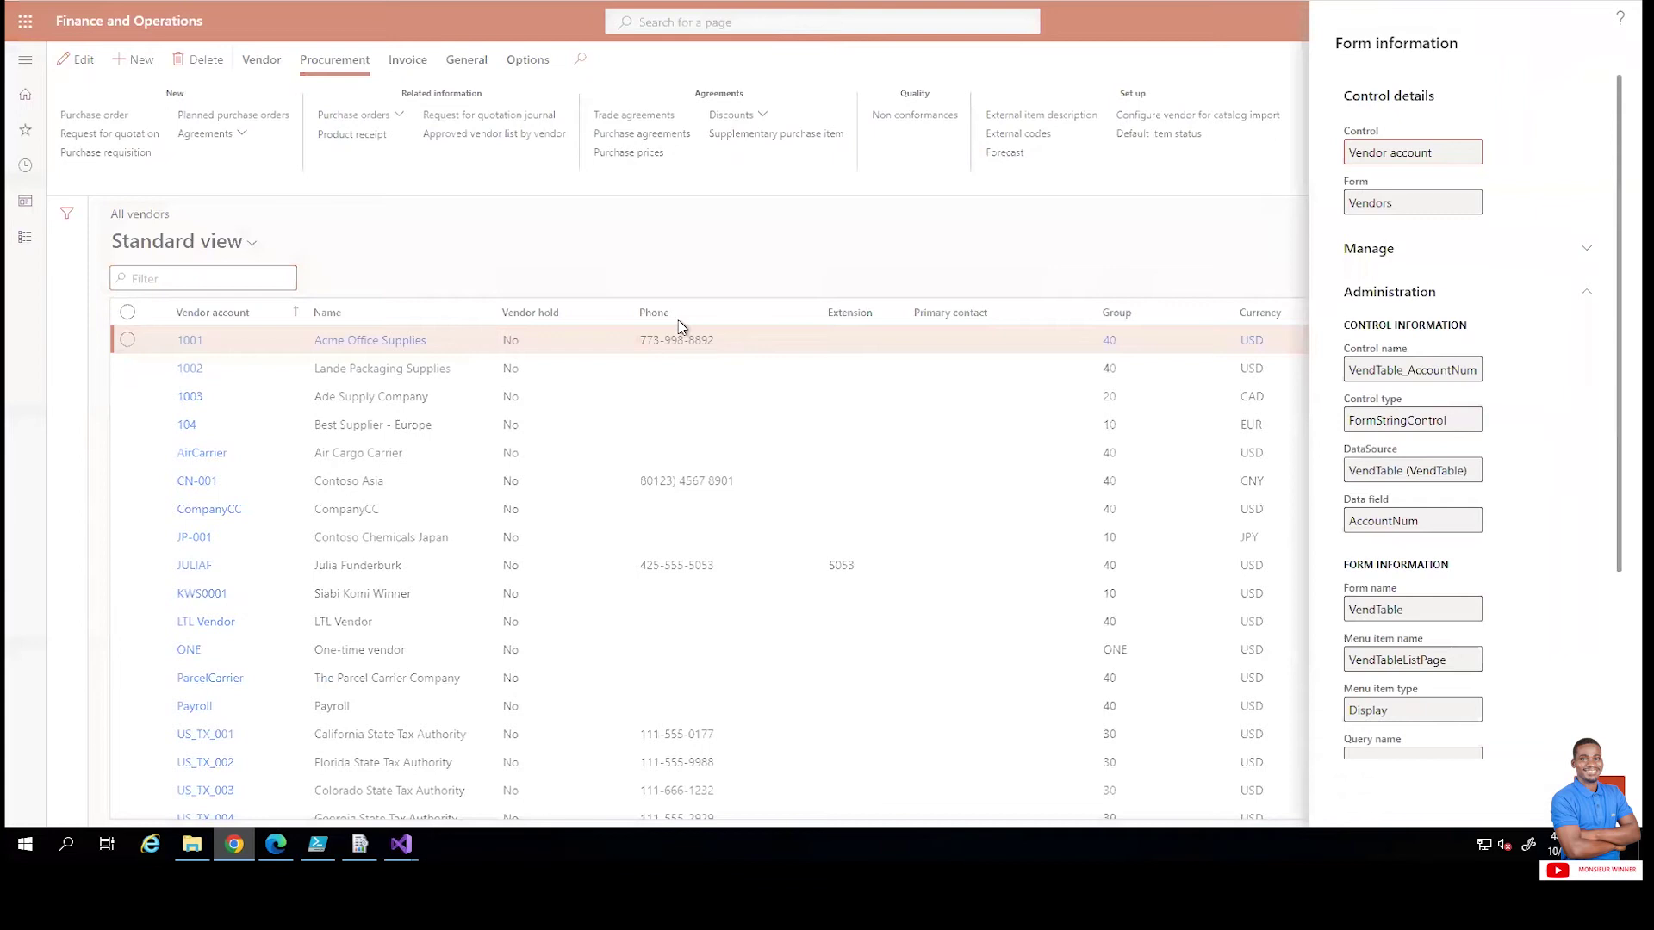
# - Review Administration details (form VendTable, data source VendTable, field AccountNum), then switch to Visual Studio
pyautogui.click(1589, 295)
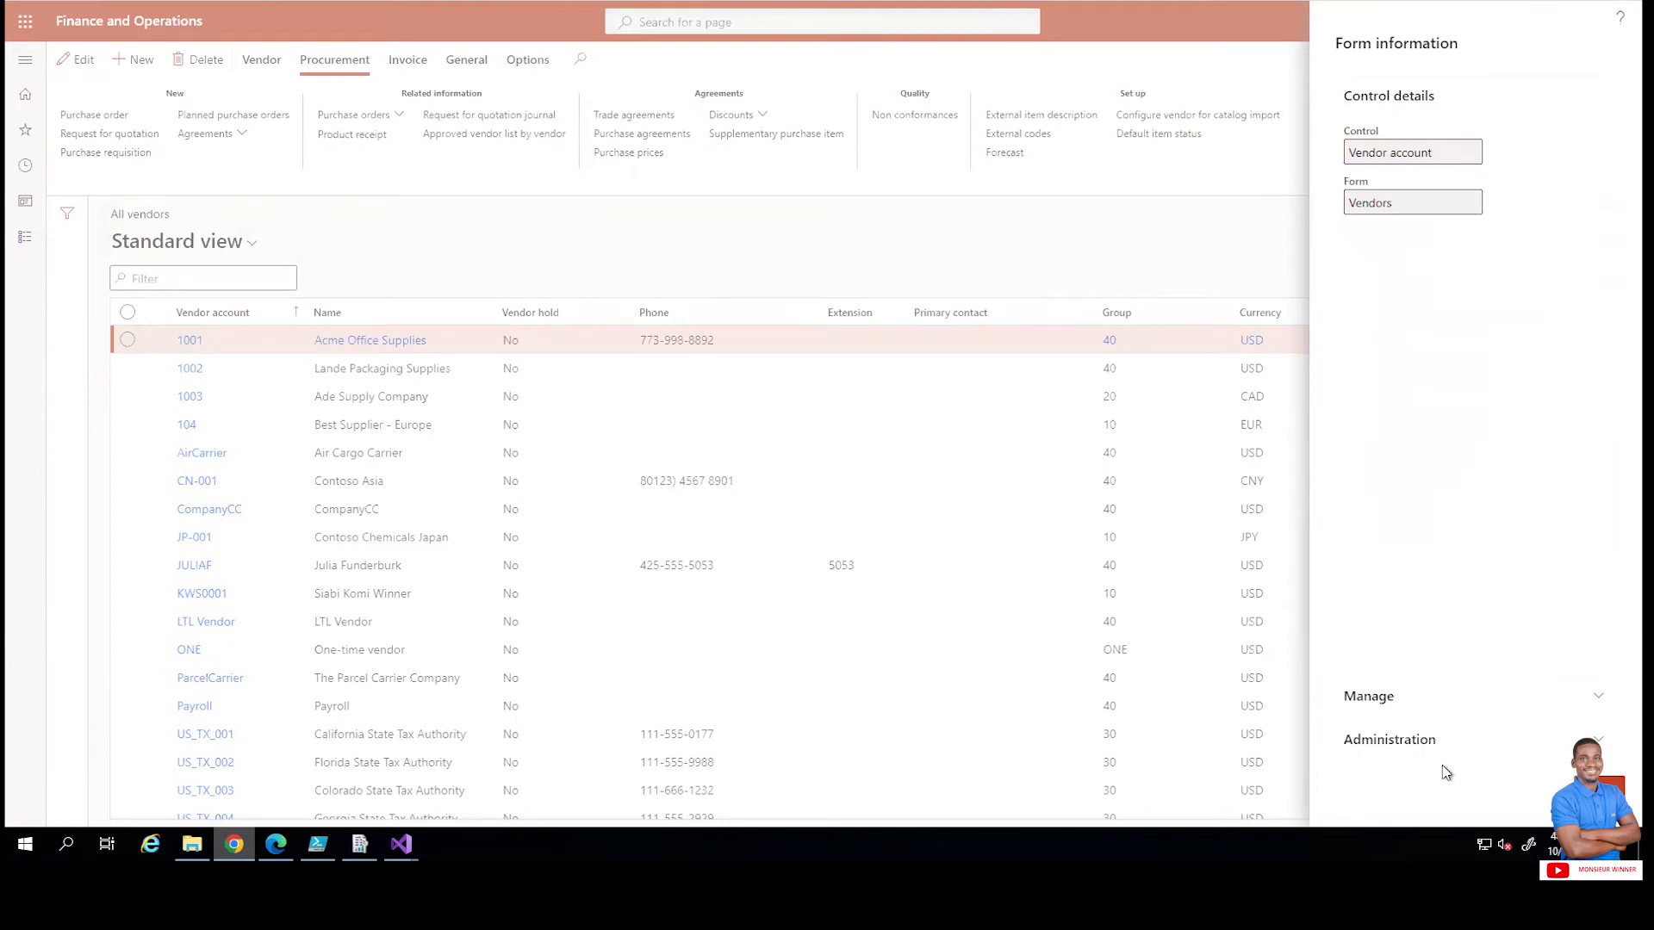
pyautogui.click(1494, 744)
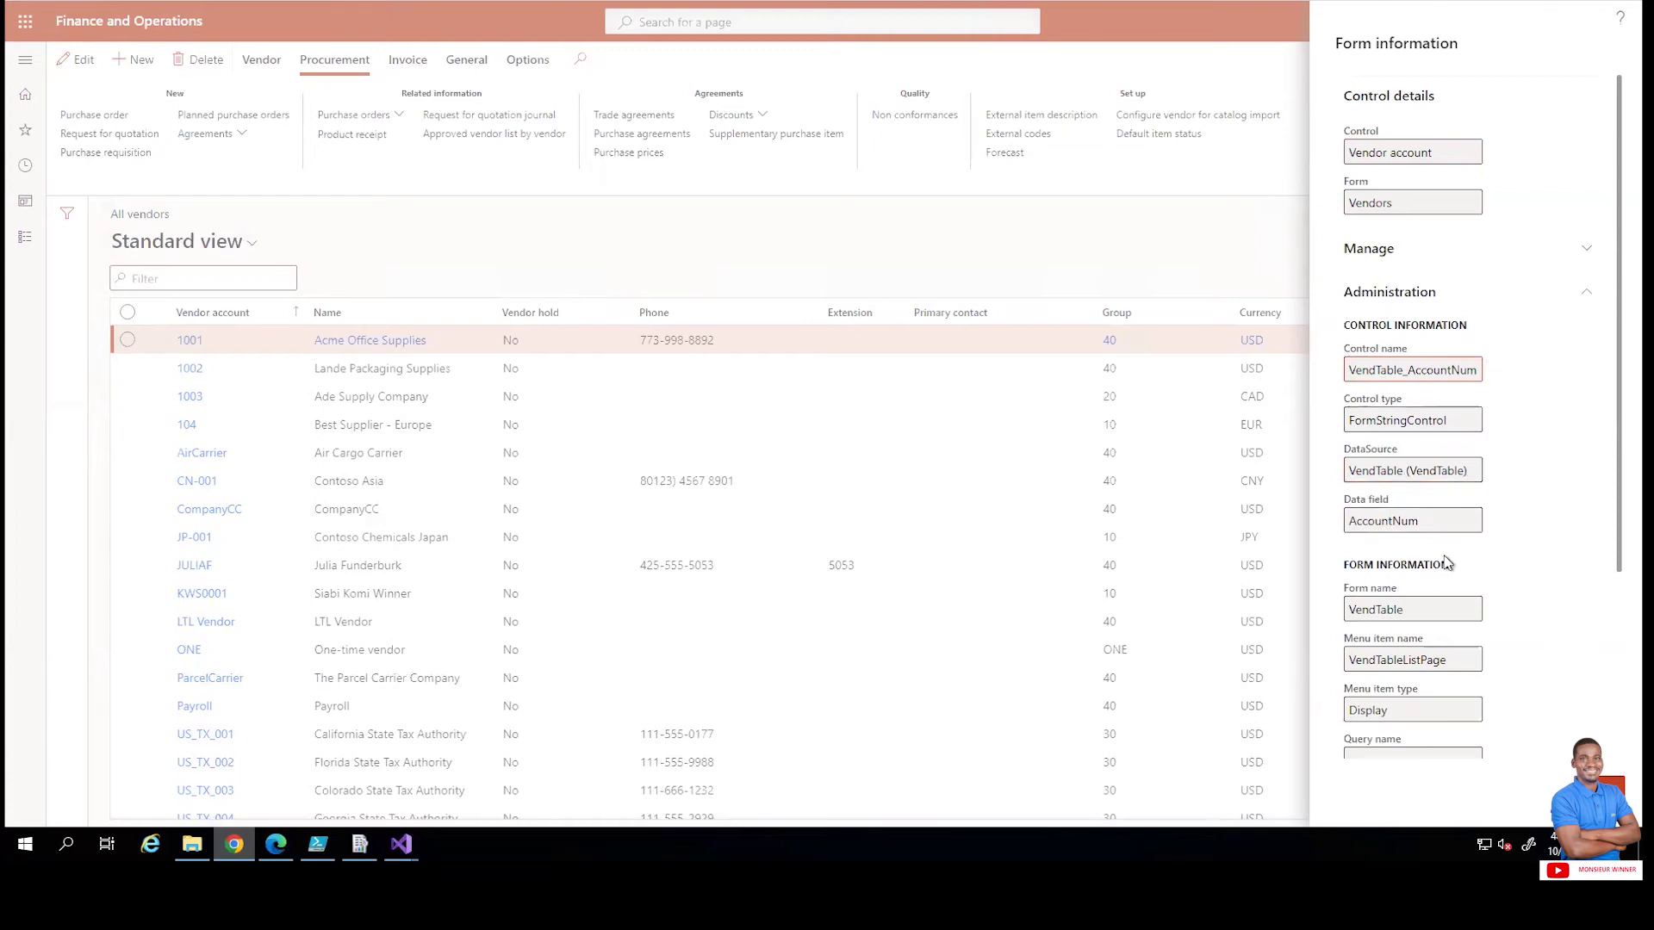
pyautogui.doubleClick(1415, 613)
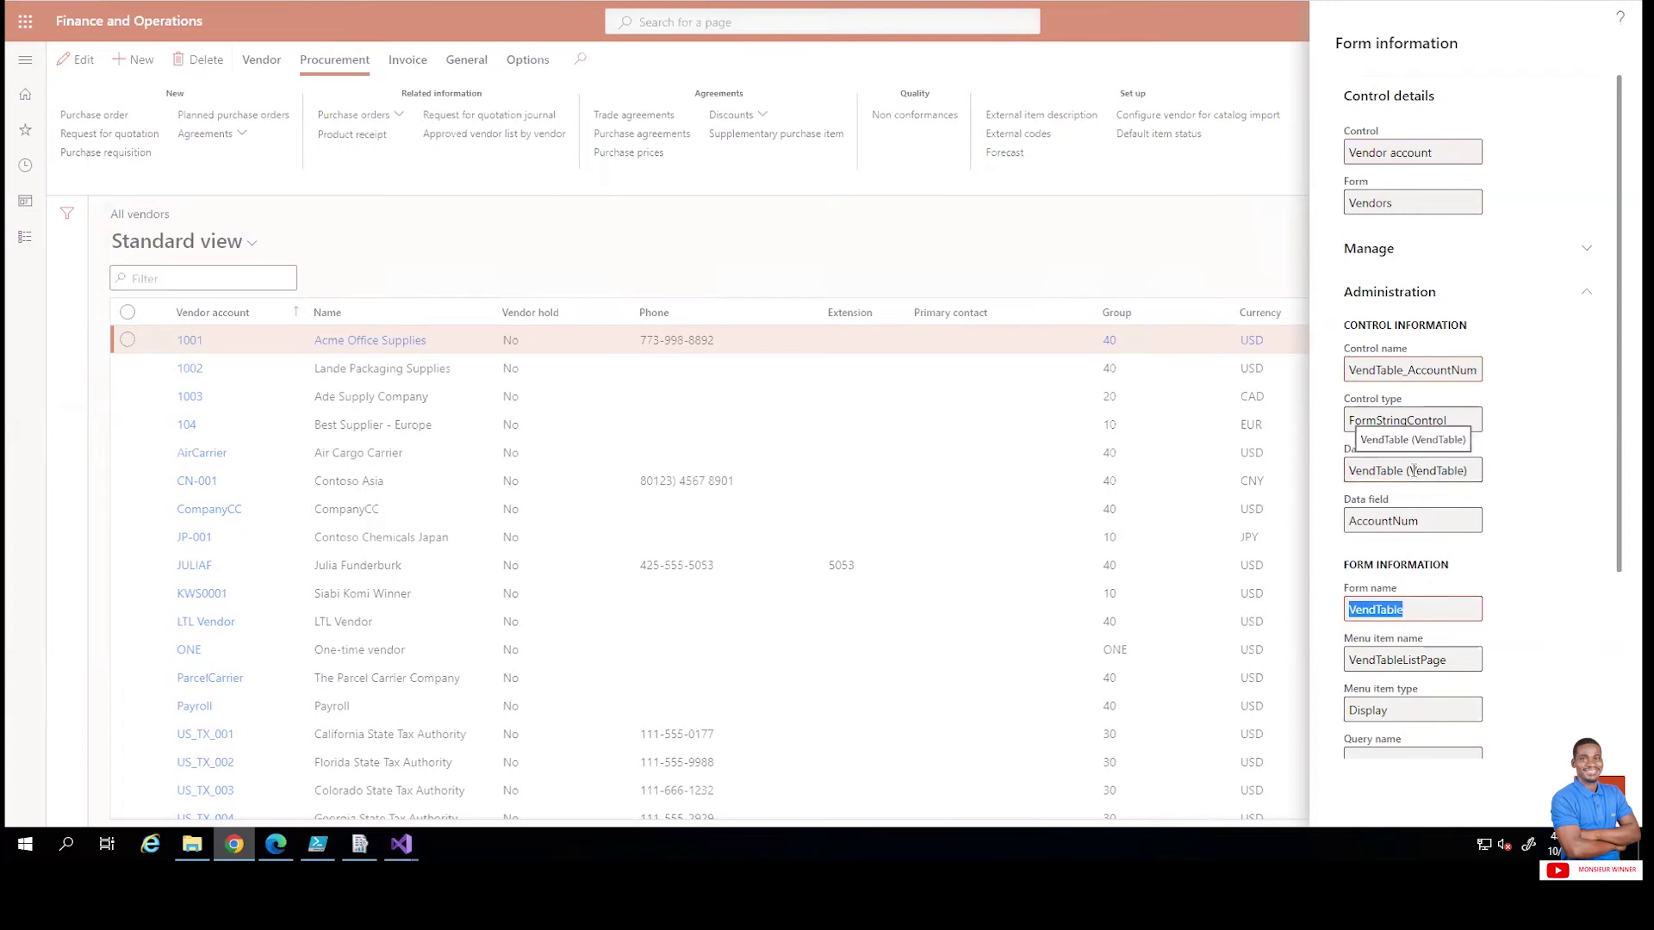
pyautogui.moveTo(1409, 471); pyautogui.dragTo(1461, 471)
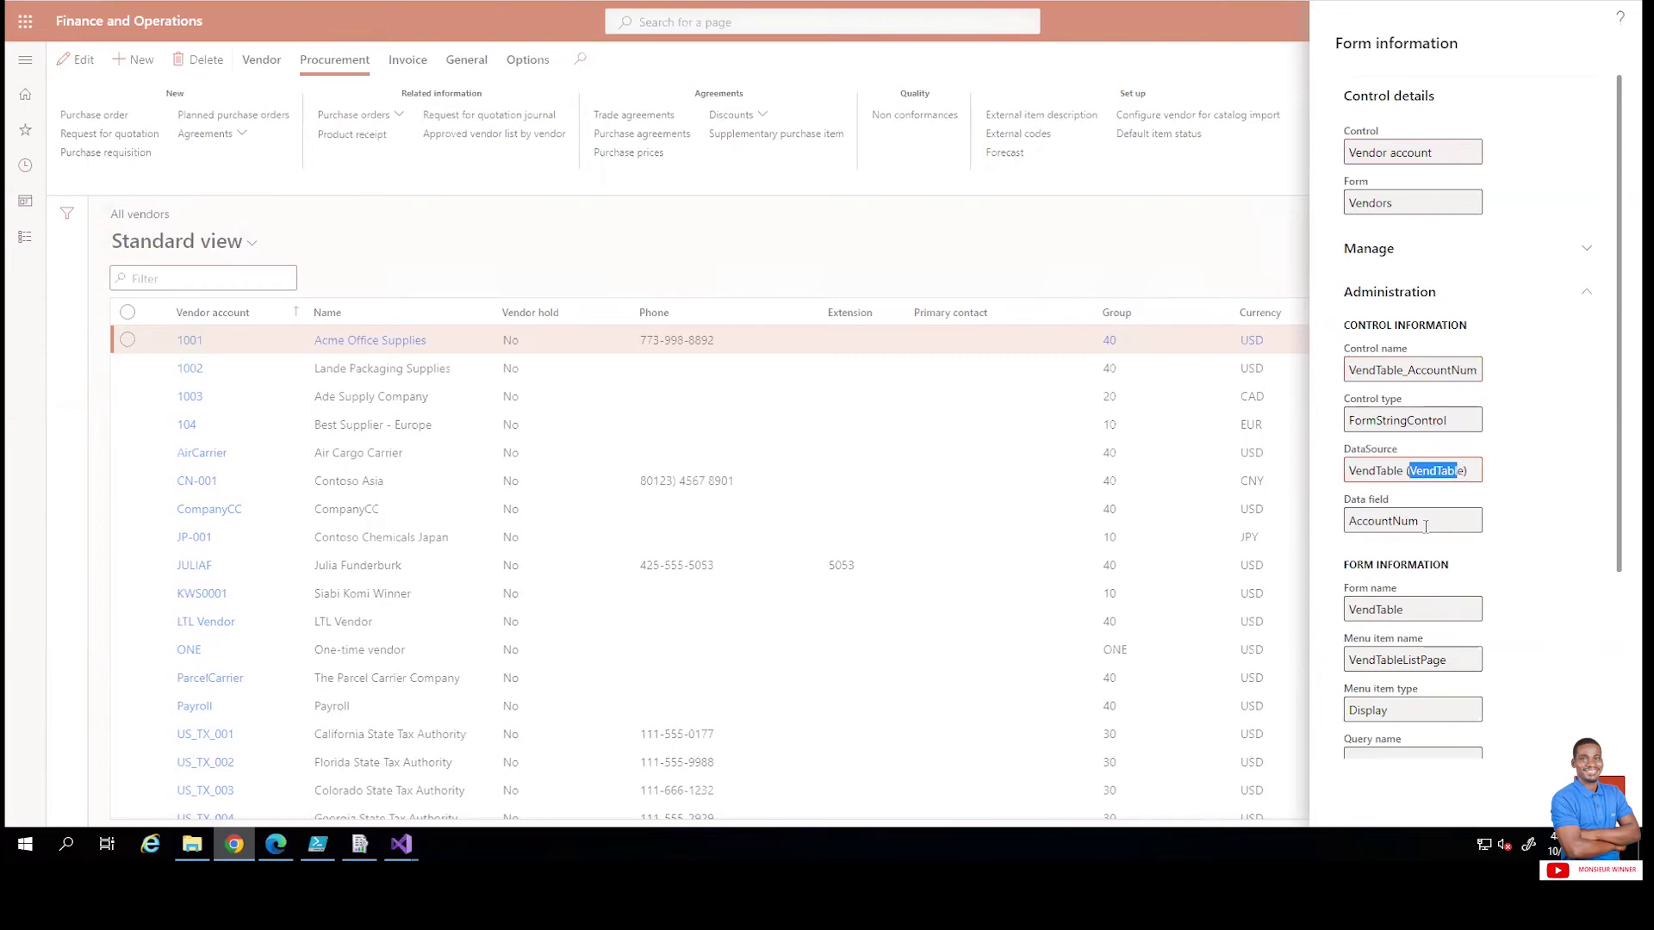
pyautogui.moveTo(1421, 521); pyautogui.dragTo(1345, 531)
pyautogui.doubleClick(1411, 610)
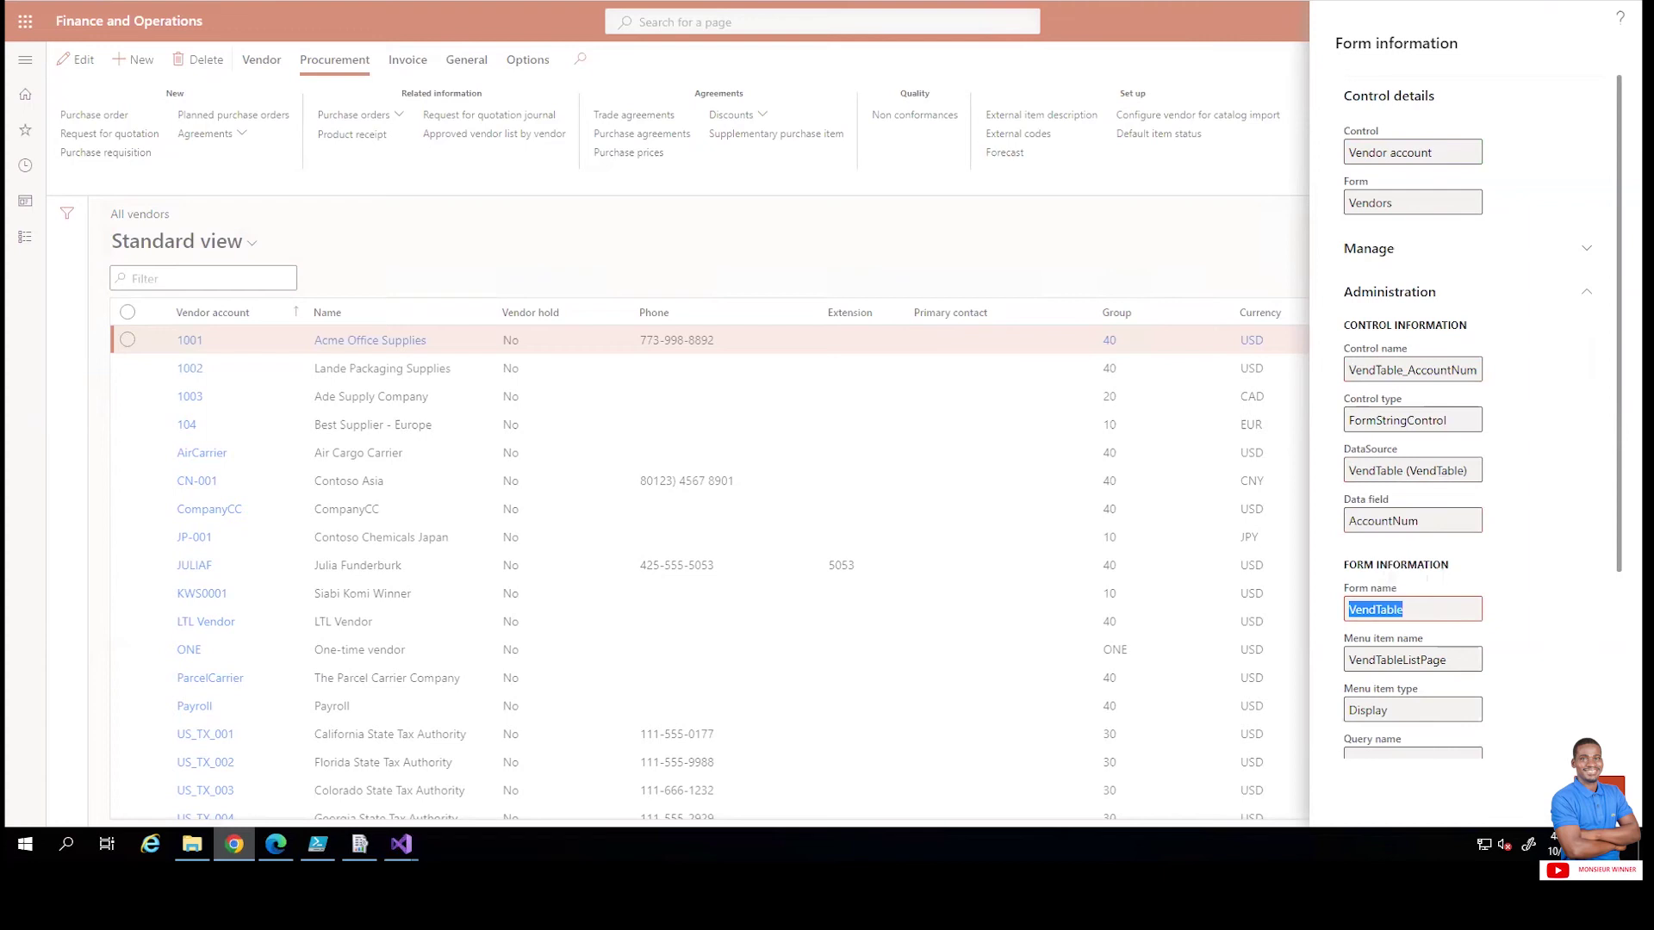
pyautogui.moveTo(400, 844)
pyautogui.click(511, 763)
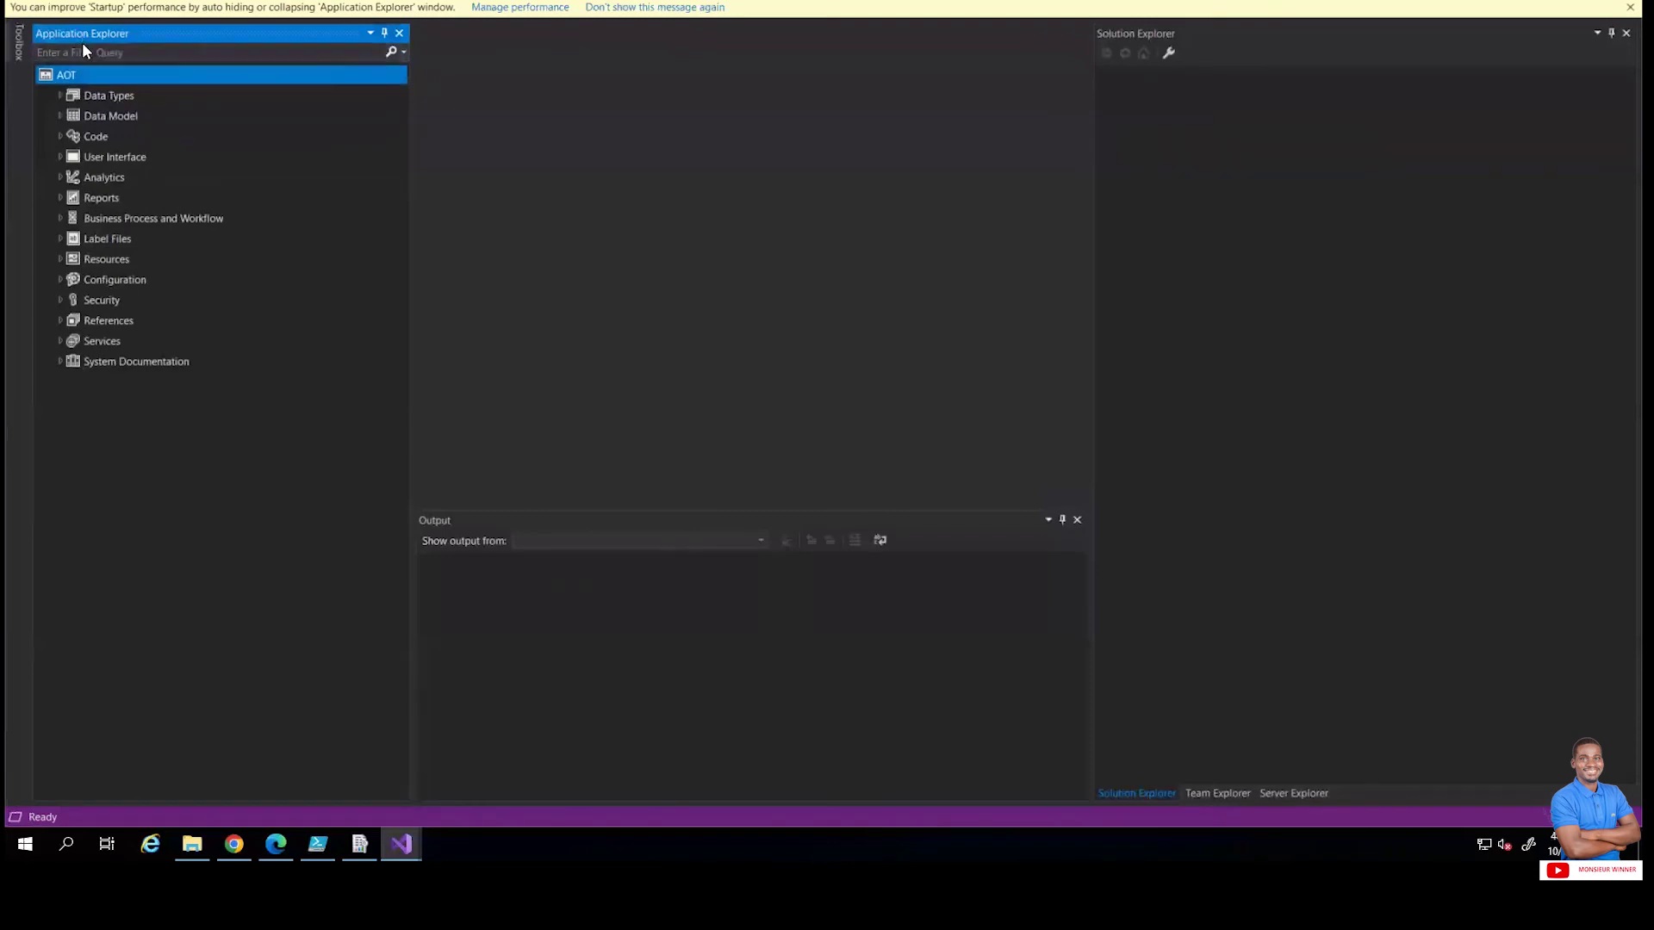
# - Search Application Explorer for VendTable and collapse the Base Enums and Extended Data Types results
pyautogui.click(127, 53)
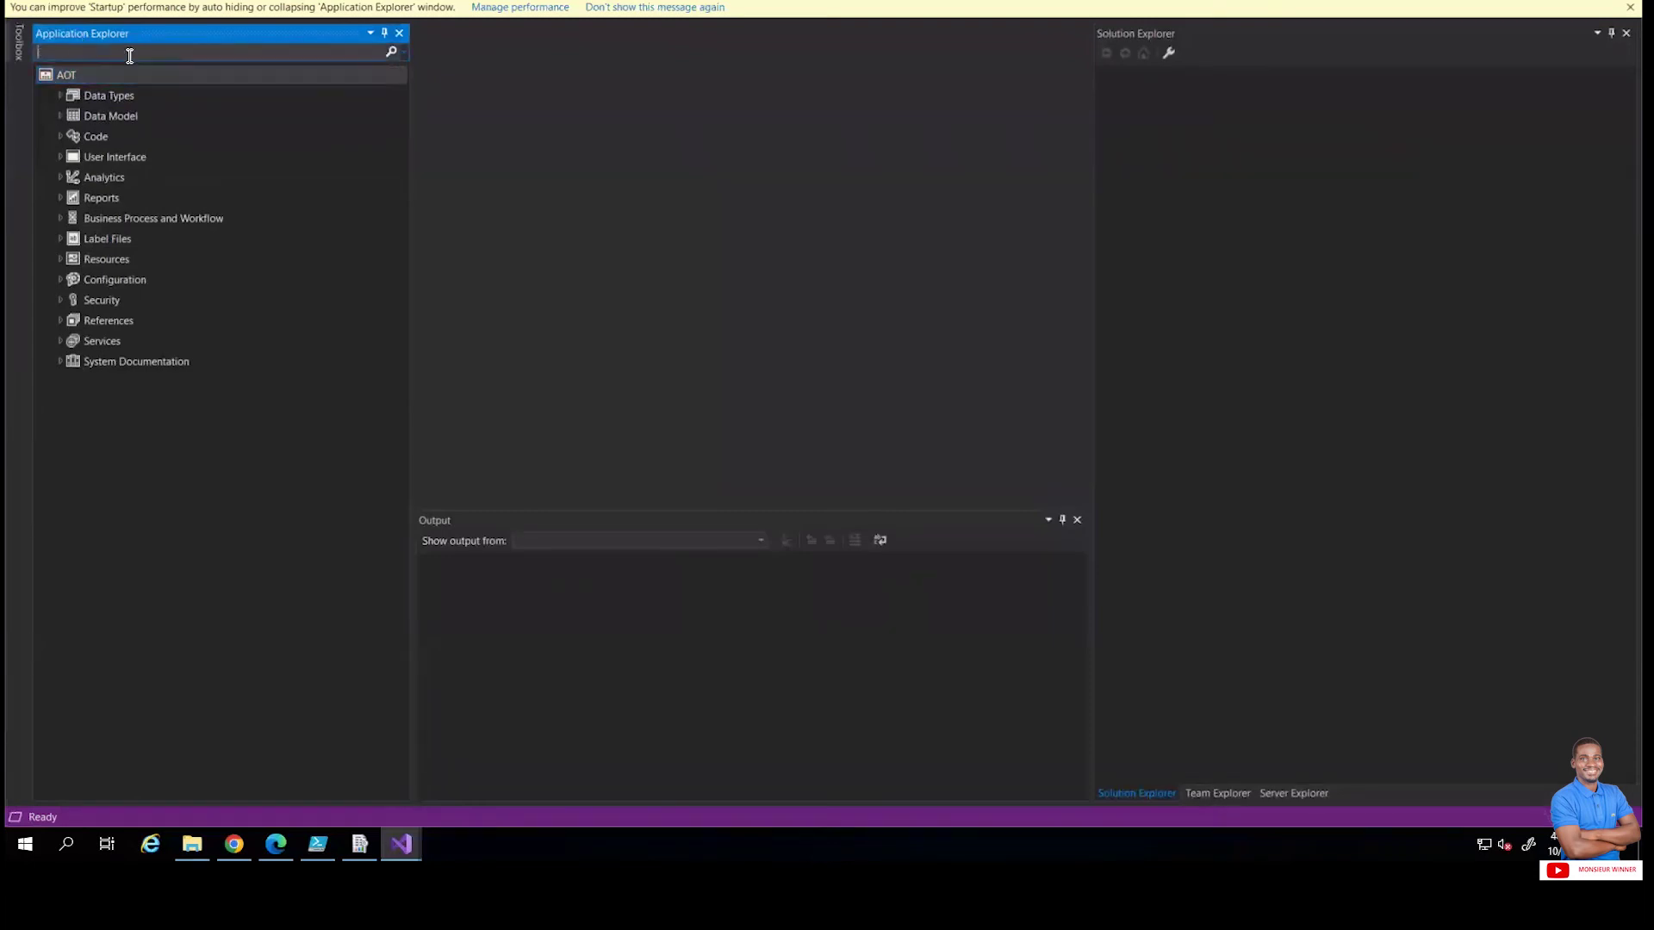
pyautogui.write('VendTable')
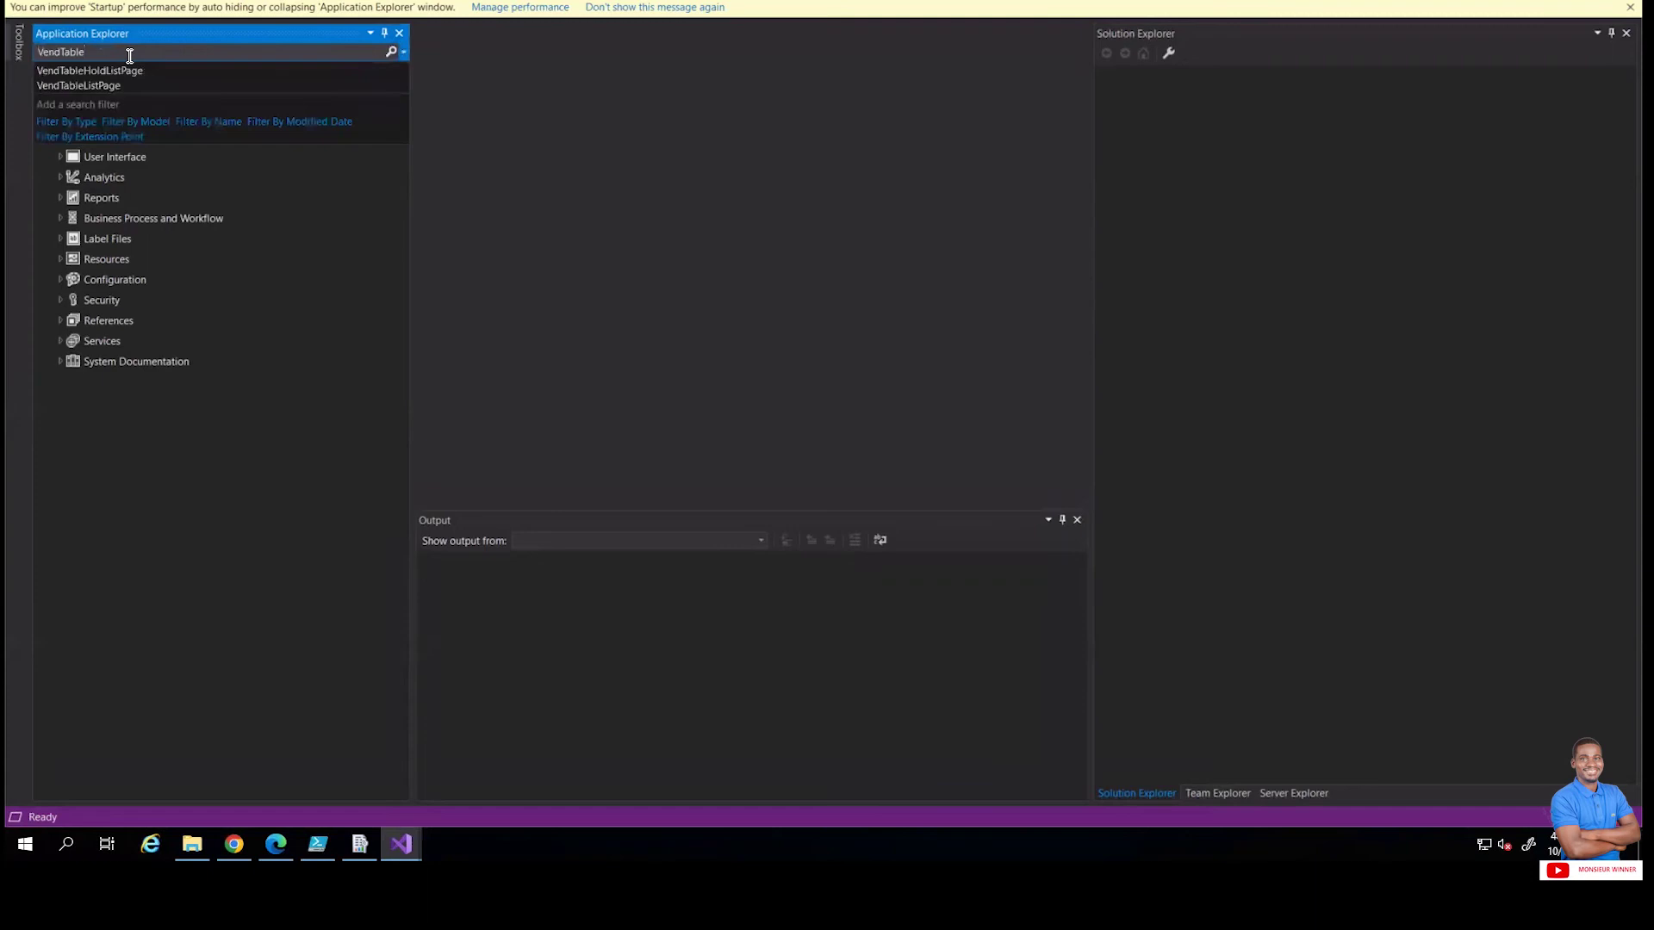
pyautogui.press('Return')
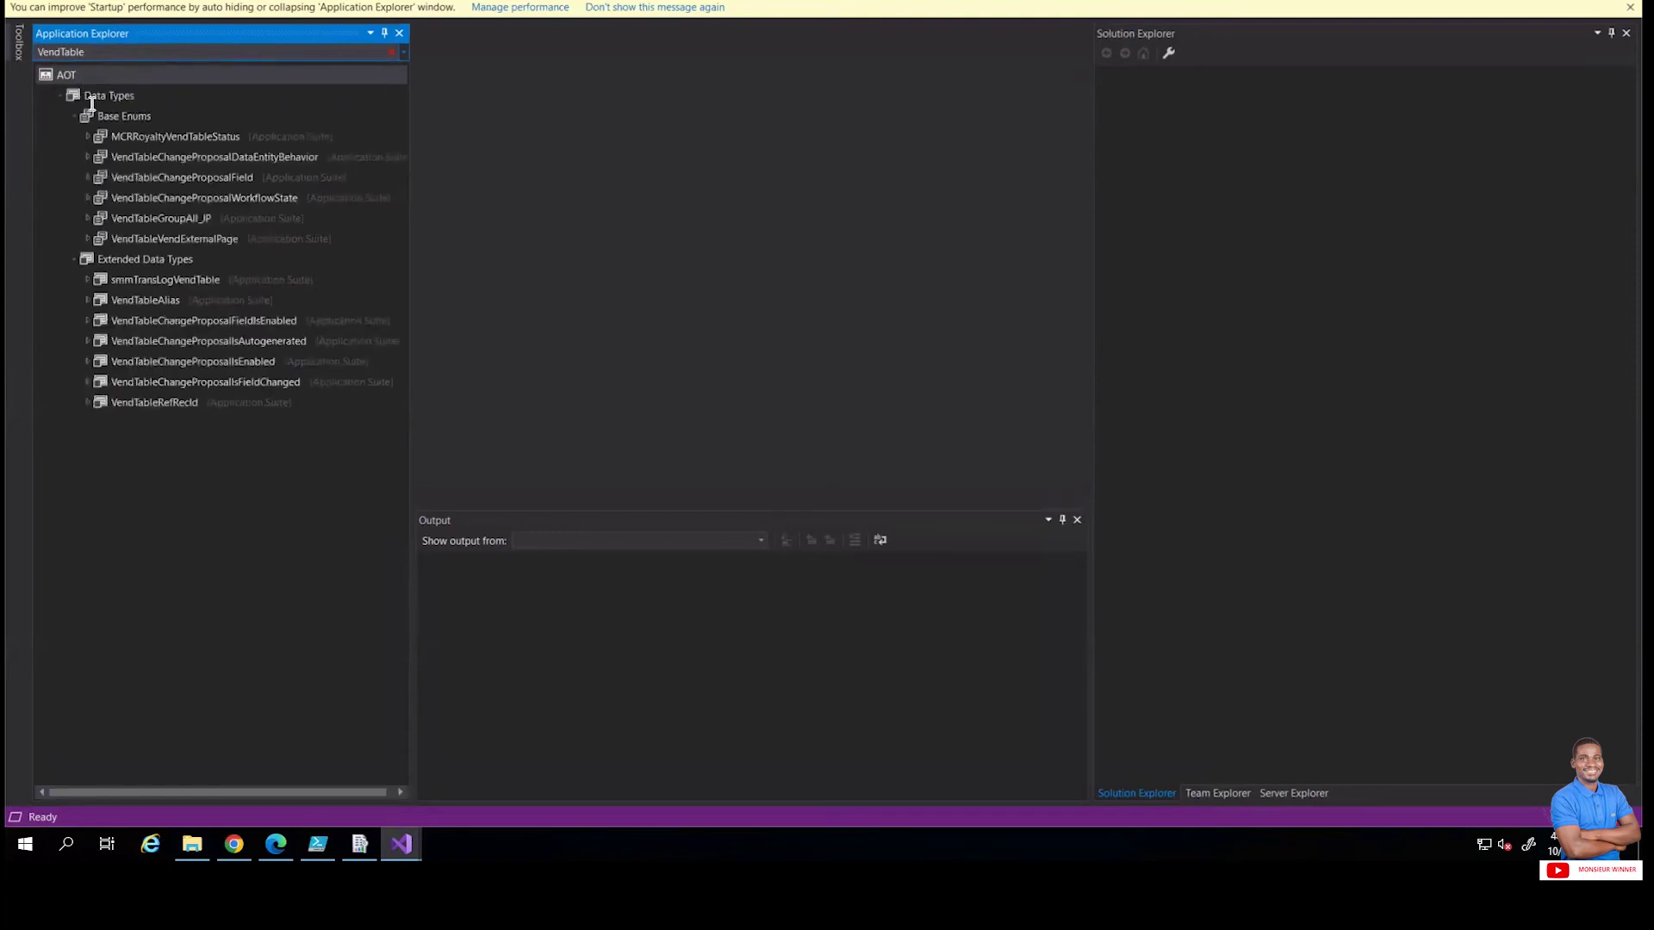
pyautogui.click(145, 135)
pyautogui.press('Left')
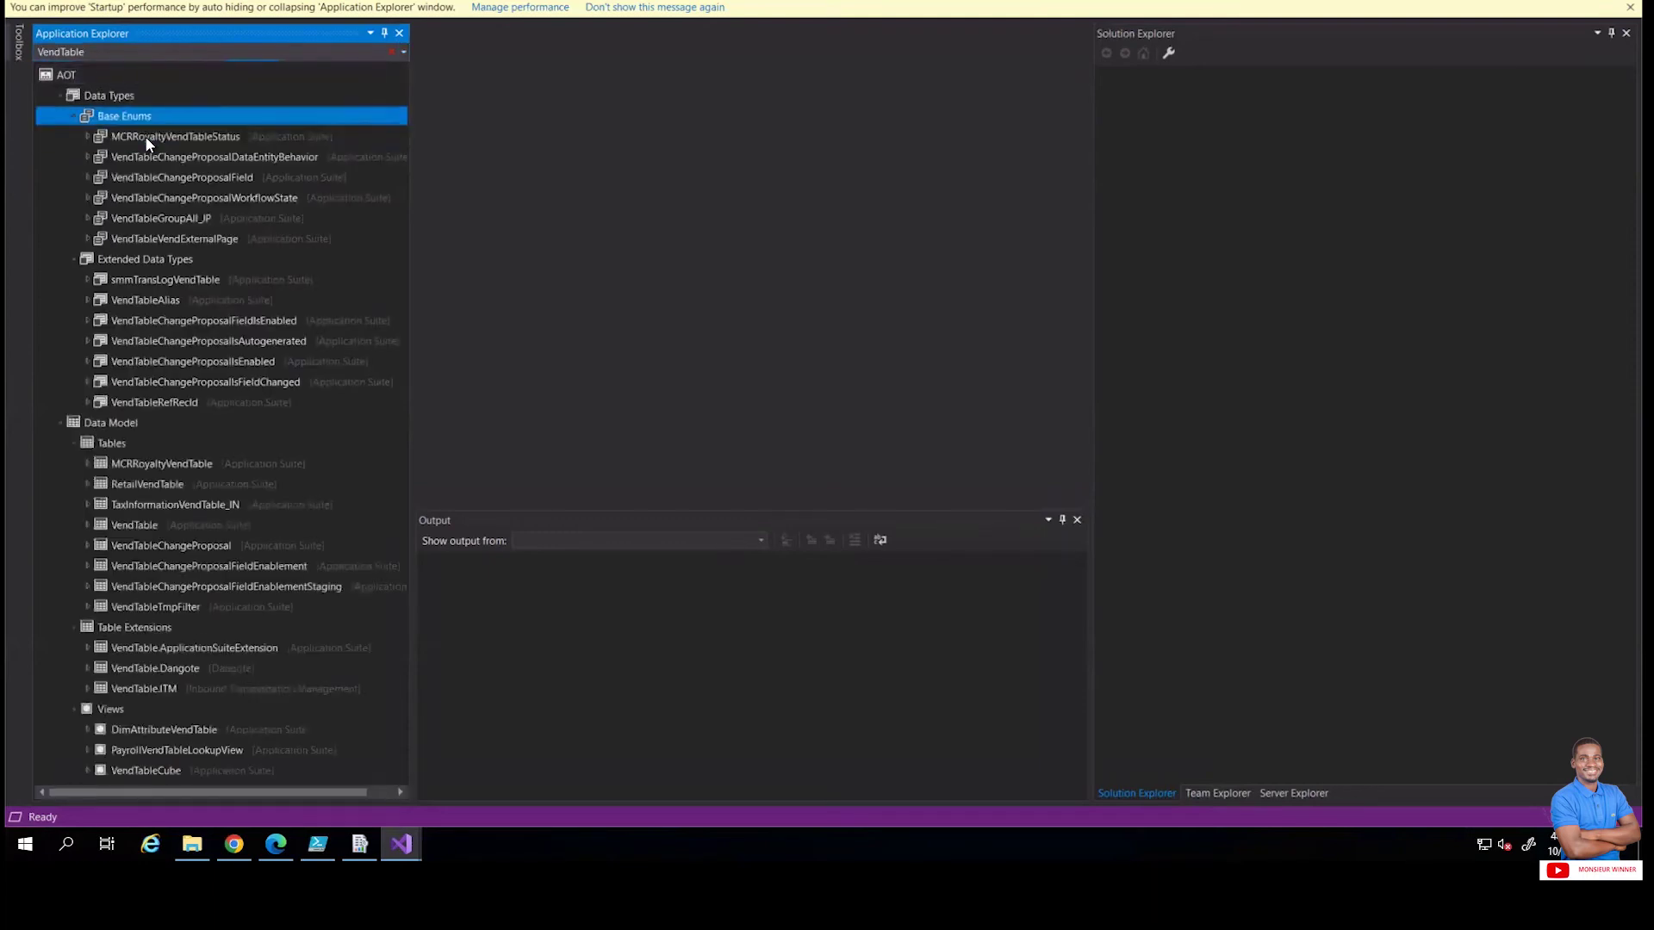
pyautogui.press('Left')
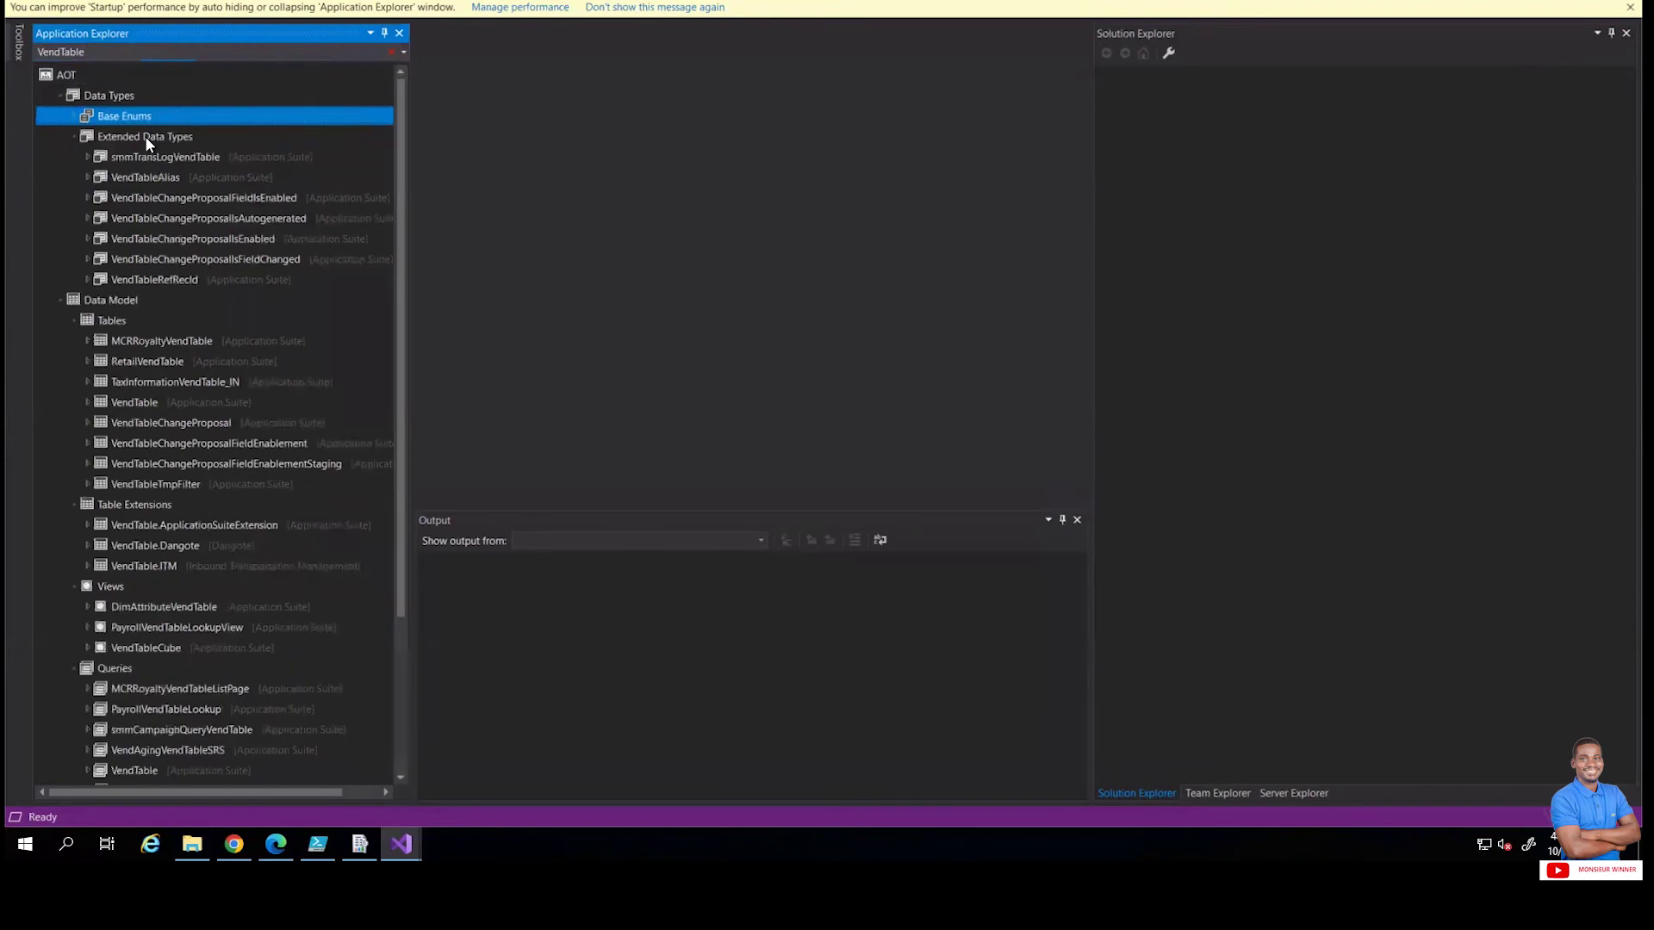
pyautogui.press('Down')
pyautogui.press('Left')
# - Collapse the Data Types and Data Model result groups, including Tables
pyautogui.press('Left')
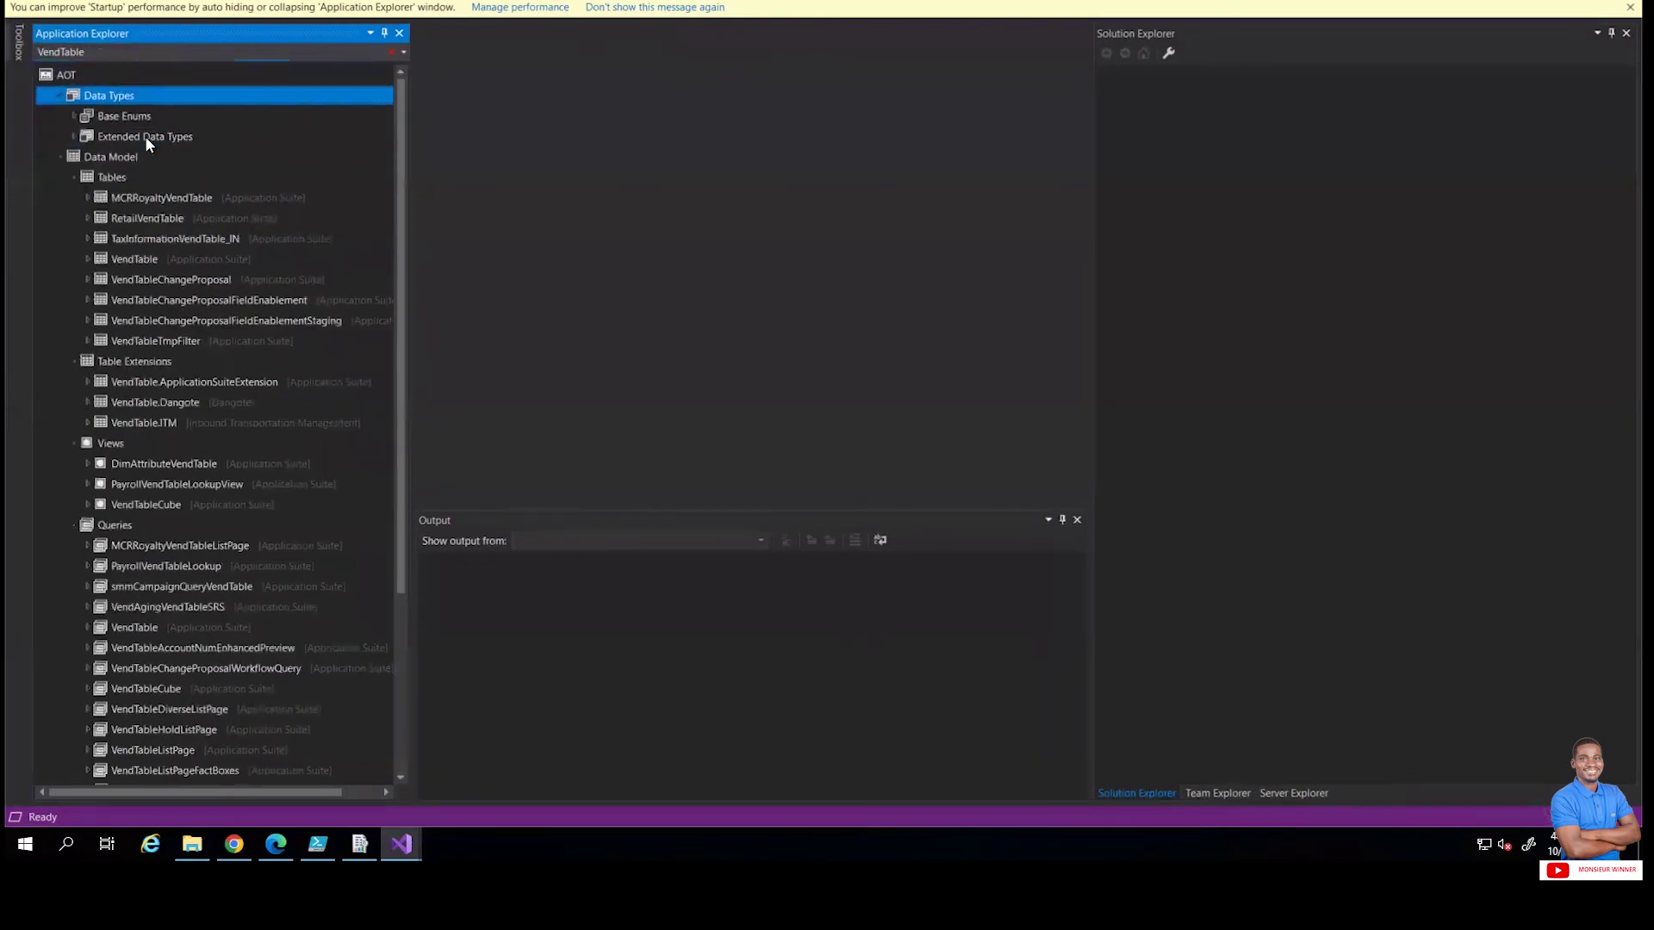
pyautogui.press('Left')
pyautogui.press('Down')
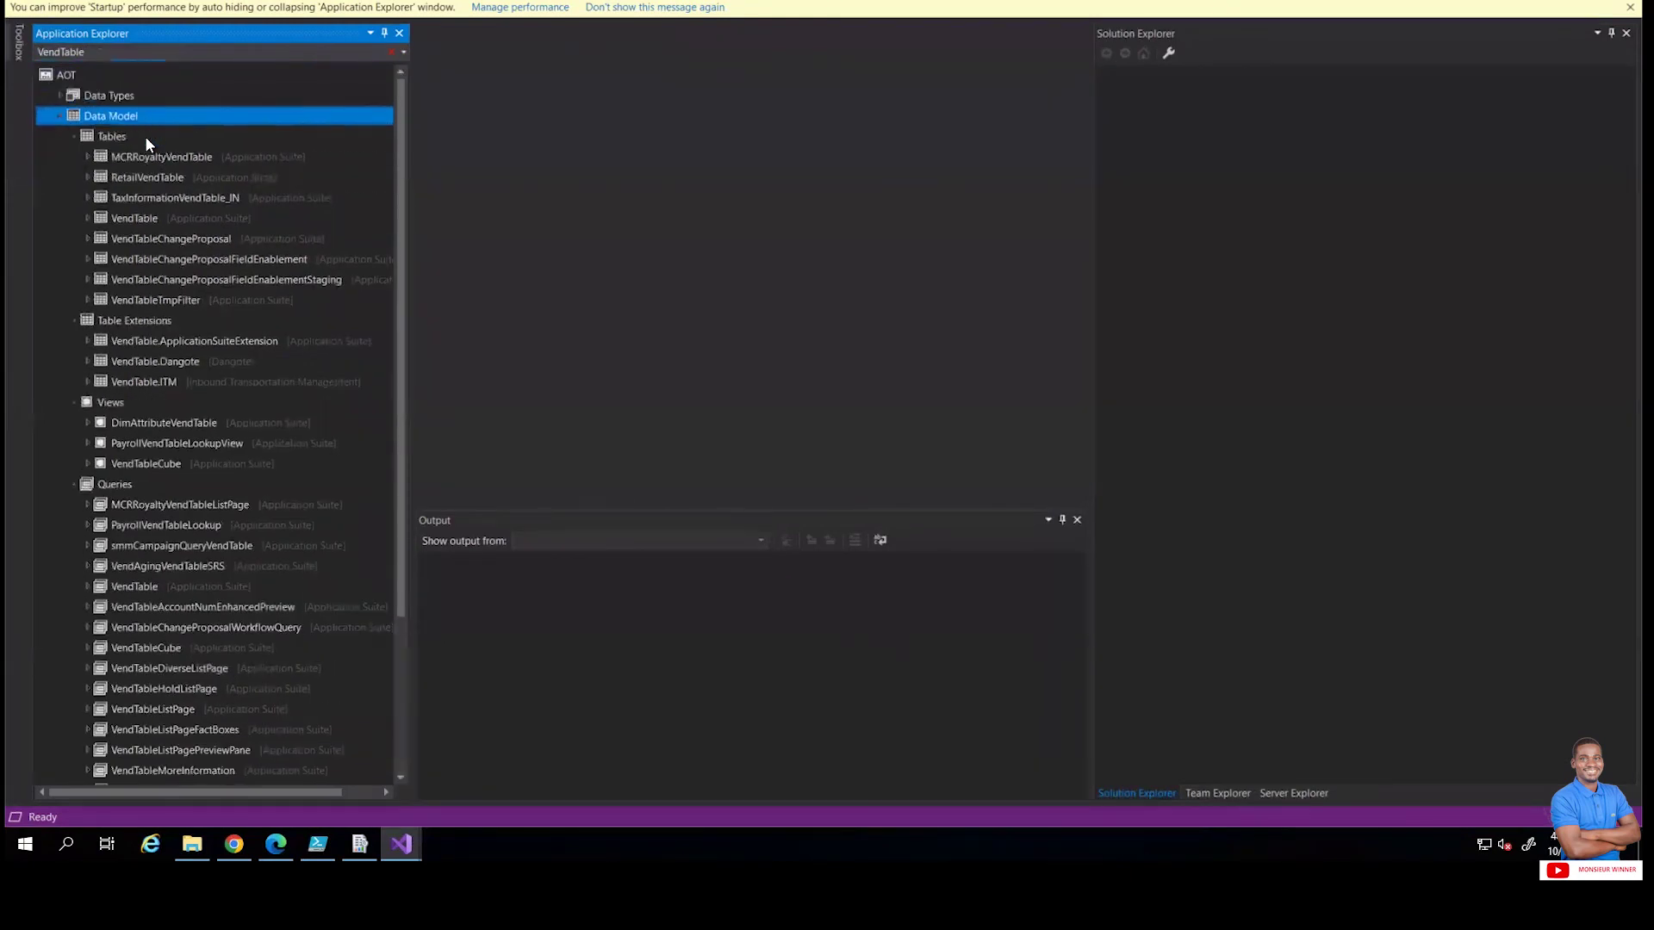
pyautogui.press('Down')
pyautogui.press('Left')
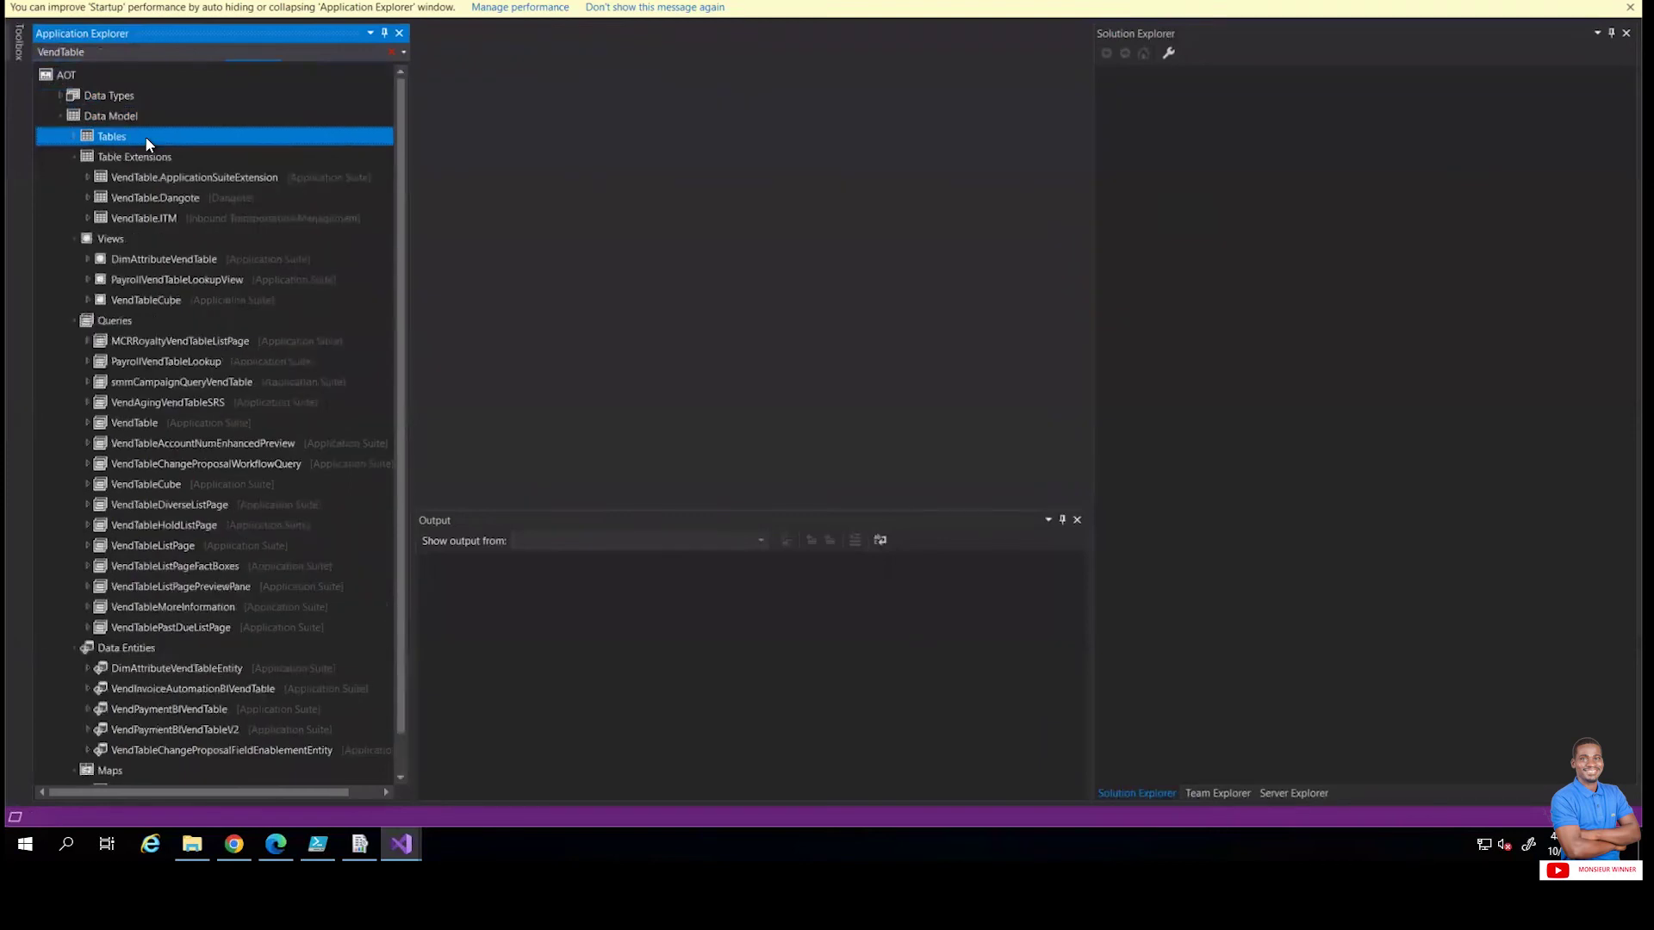
pyautogui.press('Left')
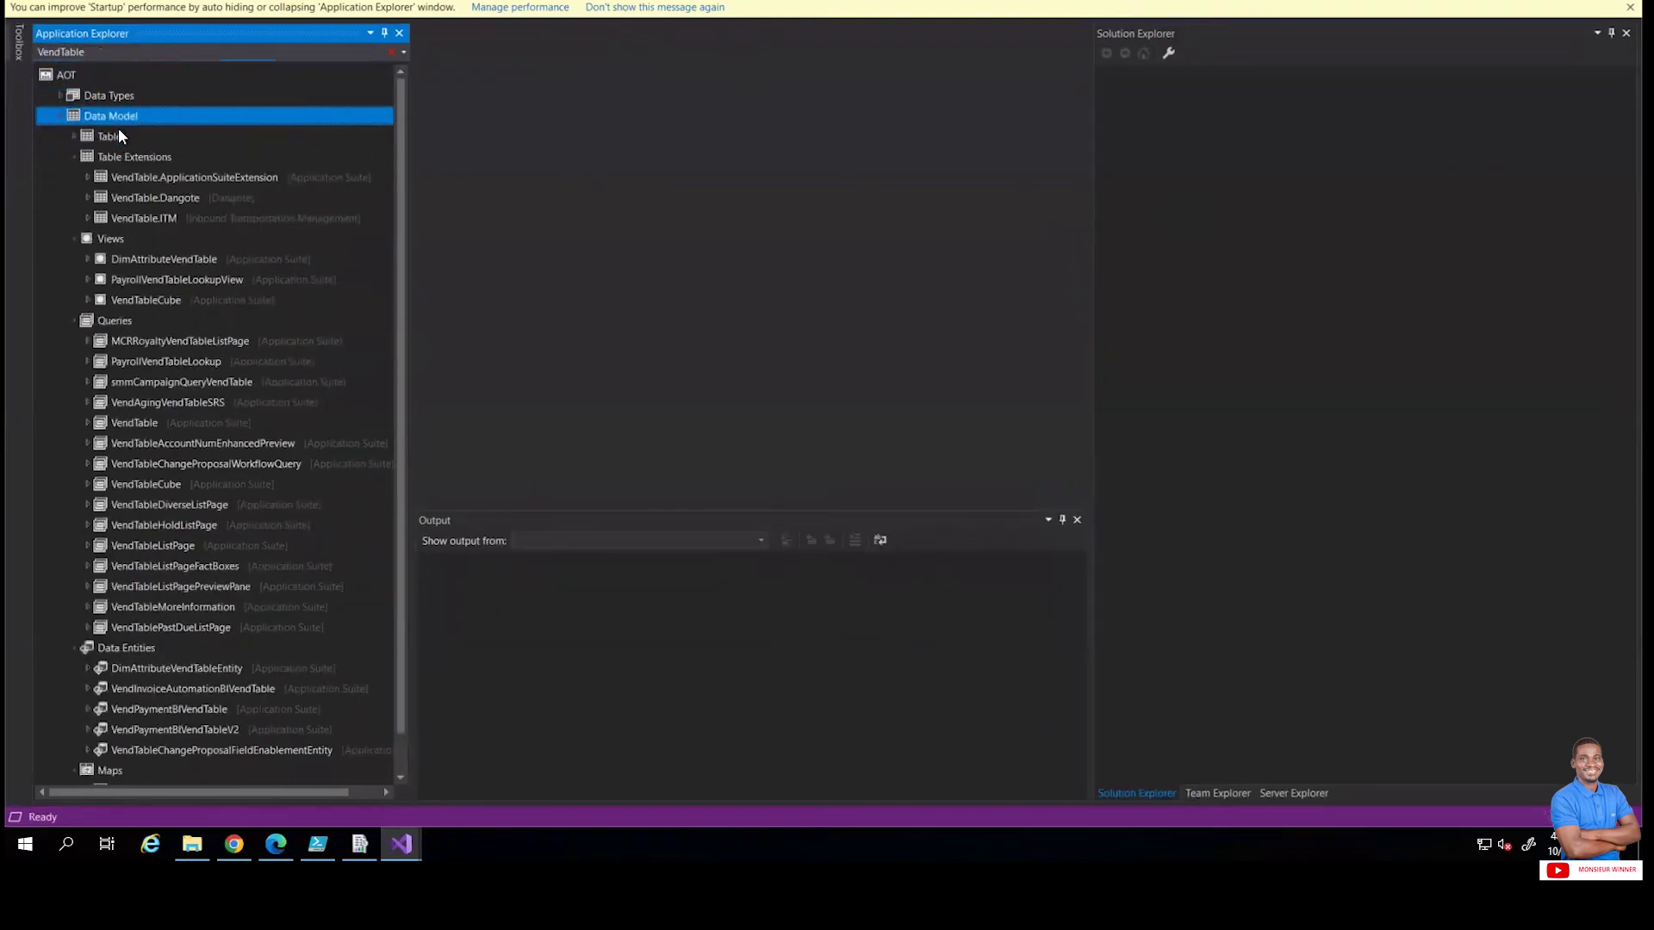
pyautogui.press('Left')
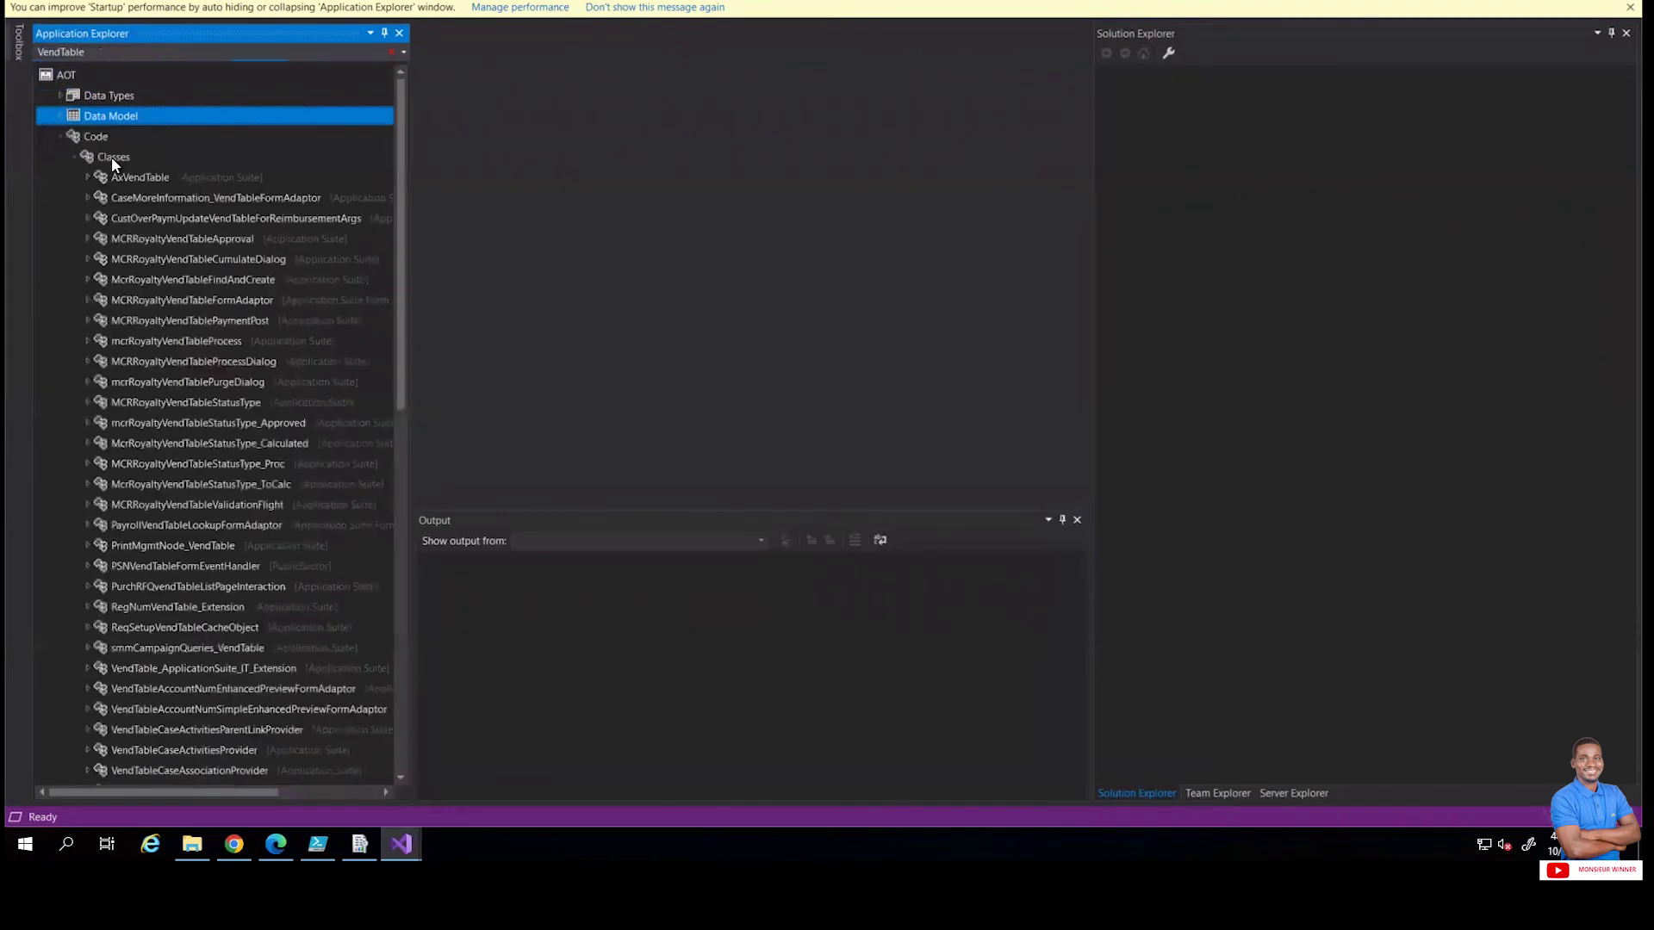
# - Collapse Classes and select the VendTable form under User Interface Forms
pyautogui.click(116, 157)
pyautogui.press('Left')
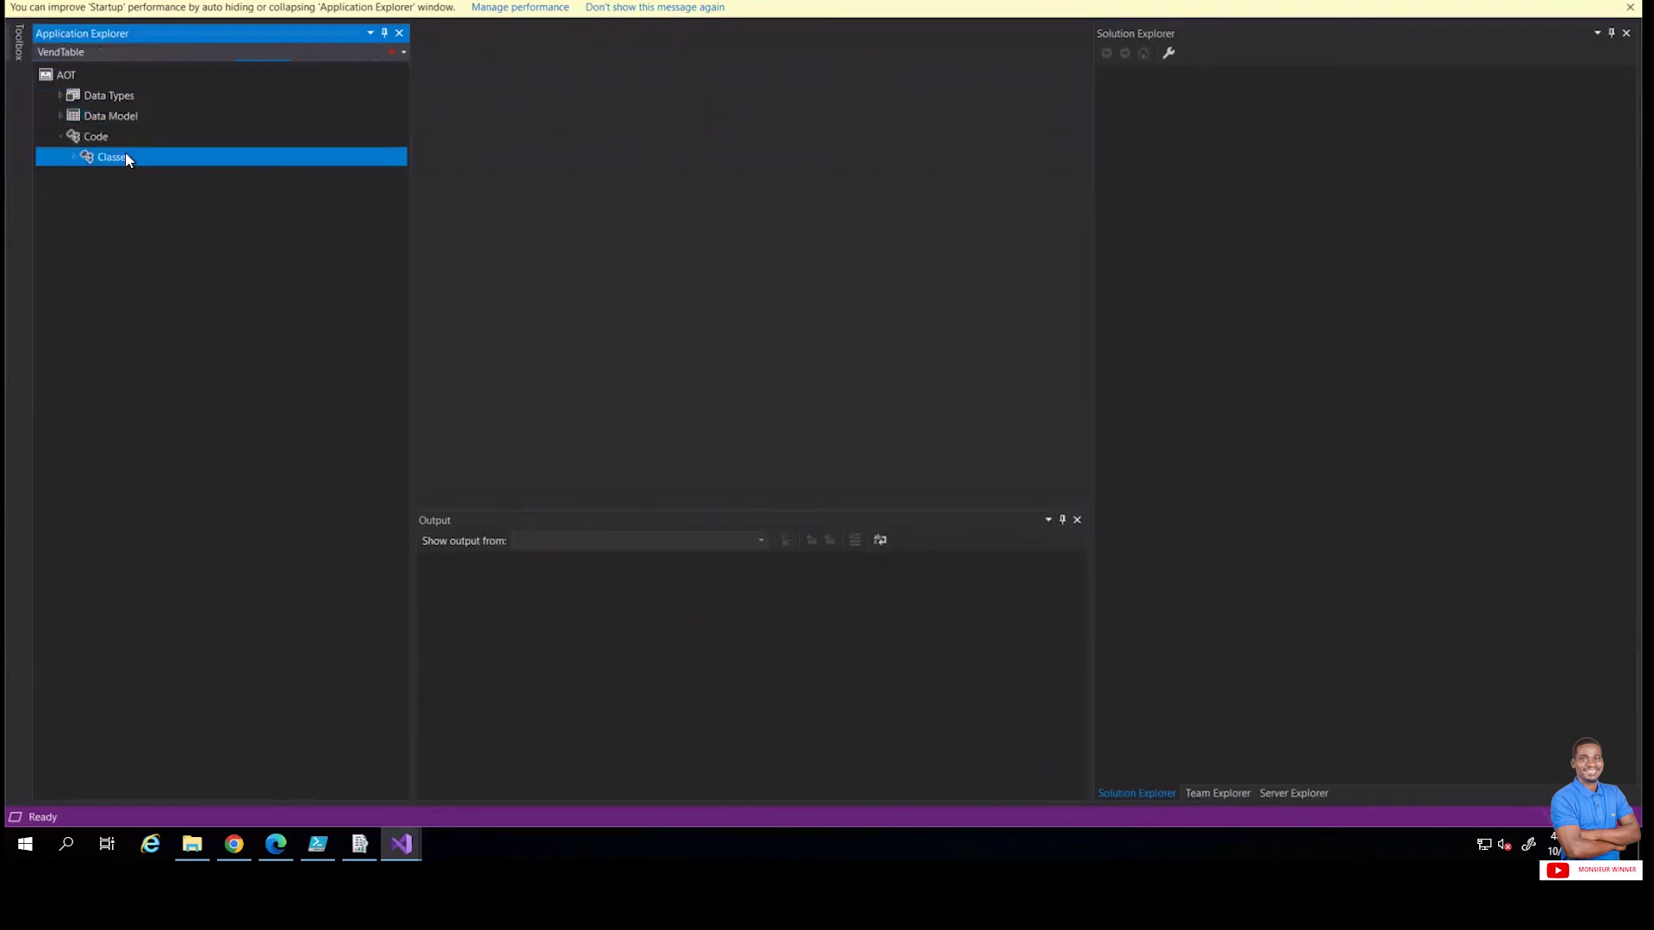
pyautogui.press('Left')
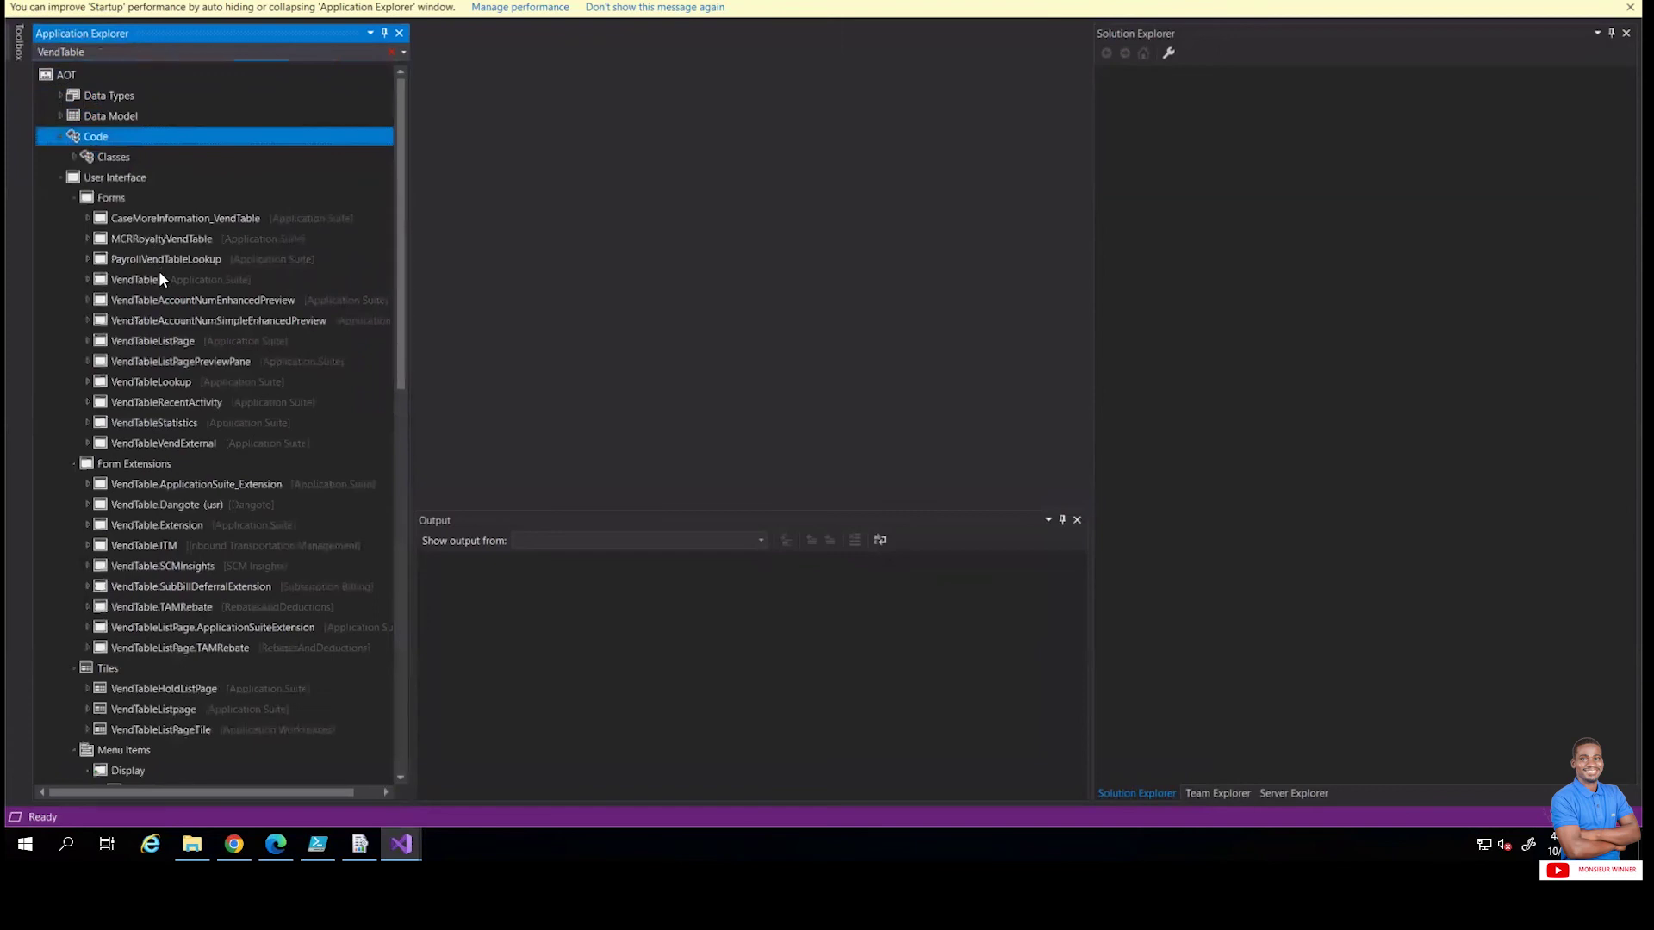
pyautogui.click(151, 279)
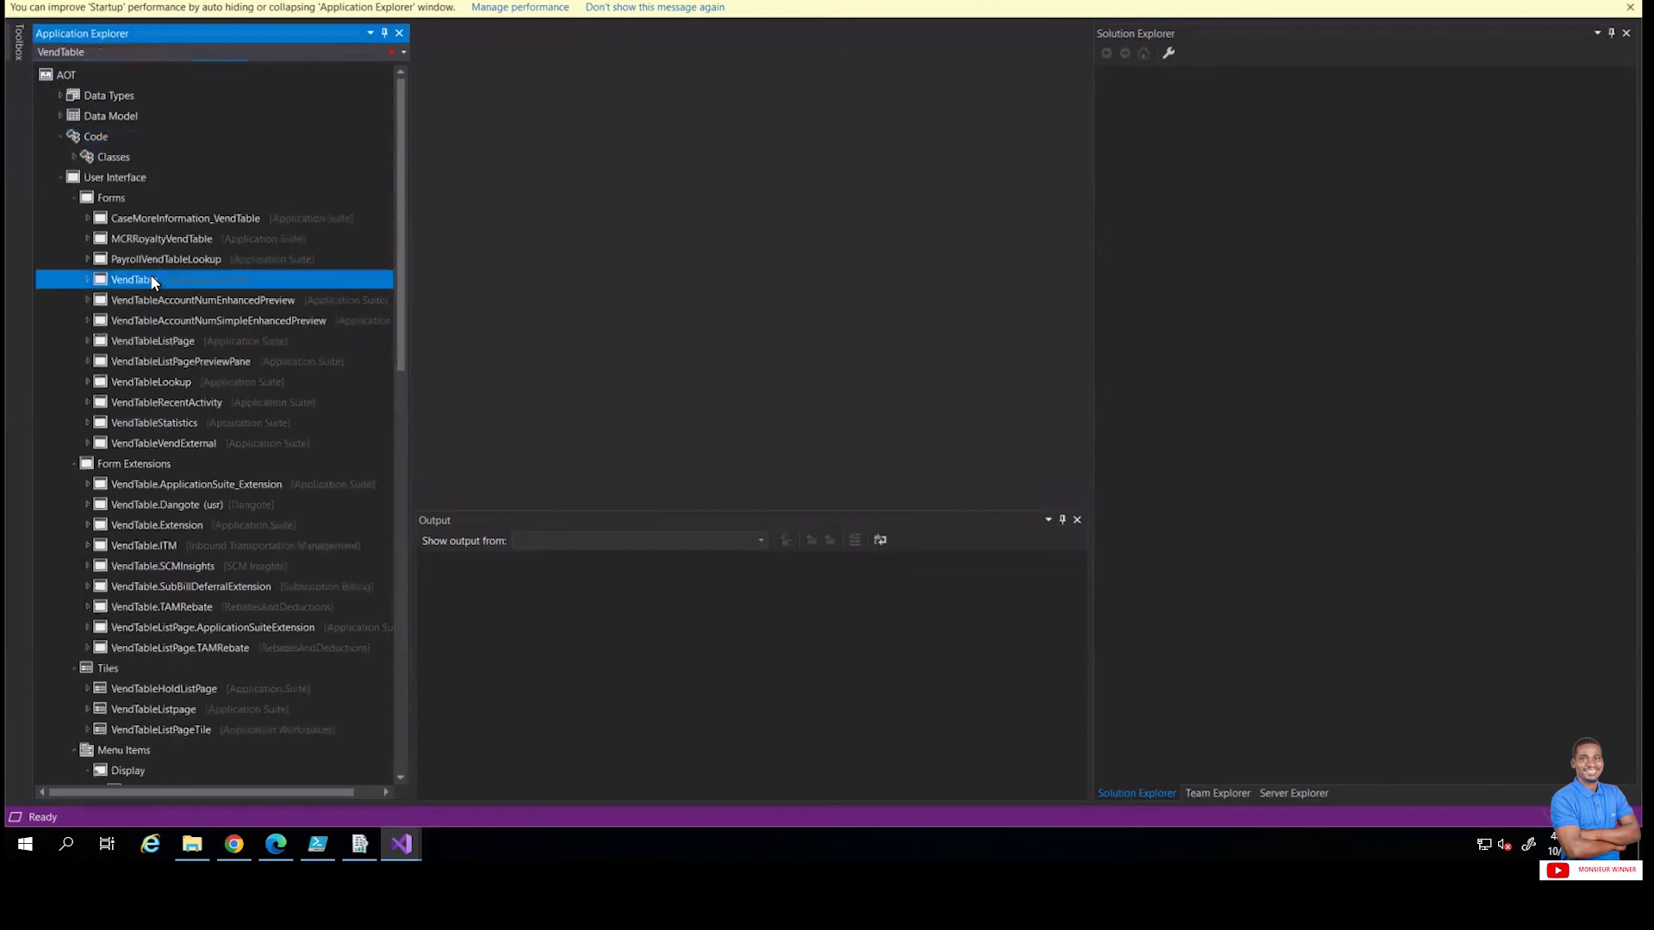
pyautogui.doubleClick(152, 282)
# - Open the VendTable form in the designer from its context menu
pyautogui.rightClick(158, 277)
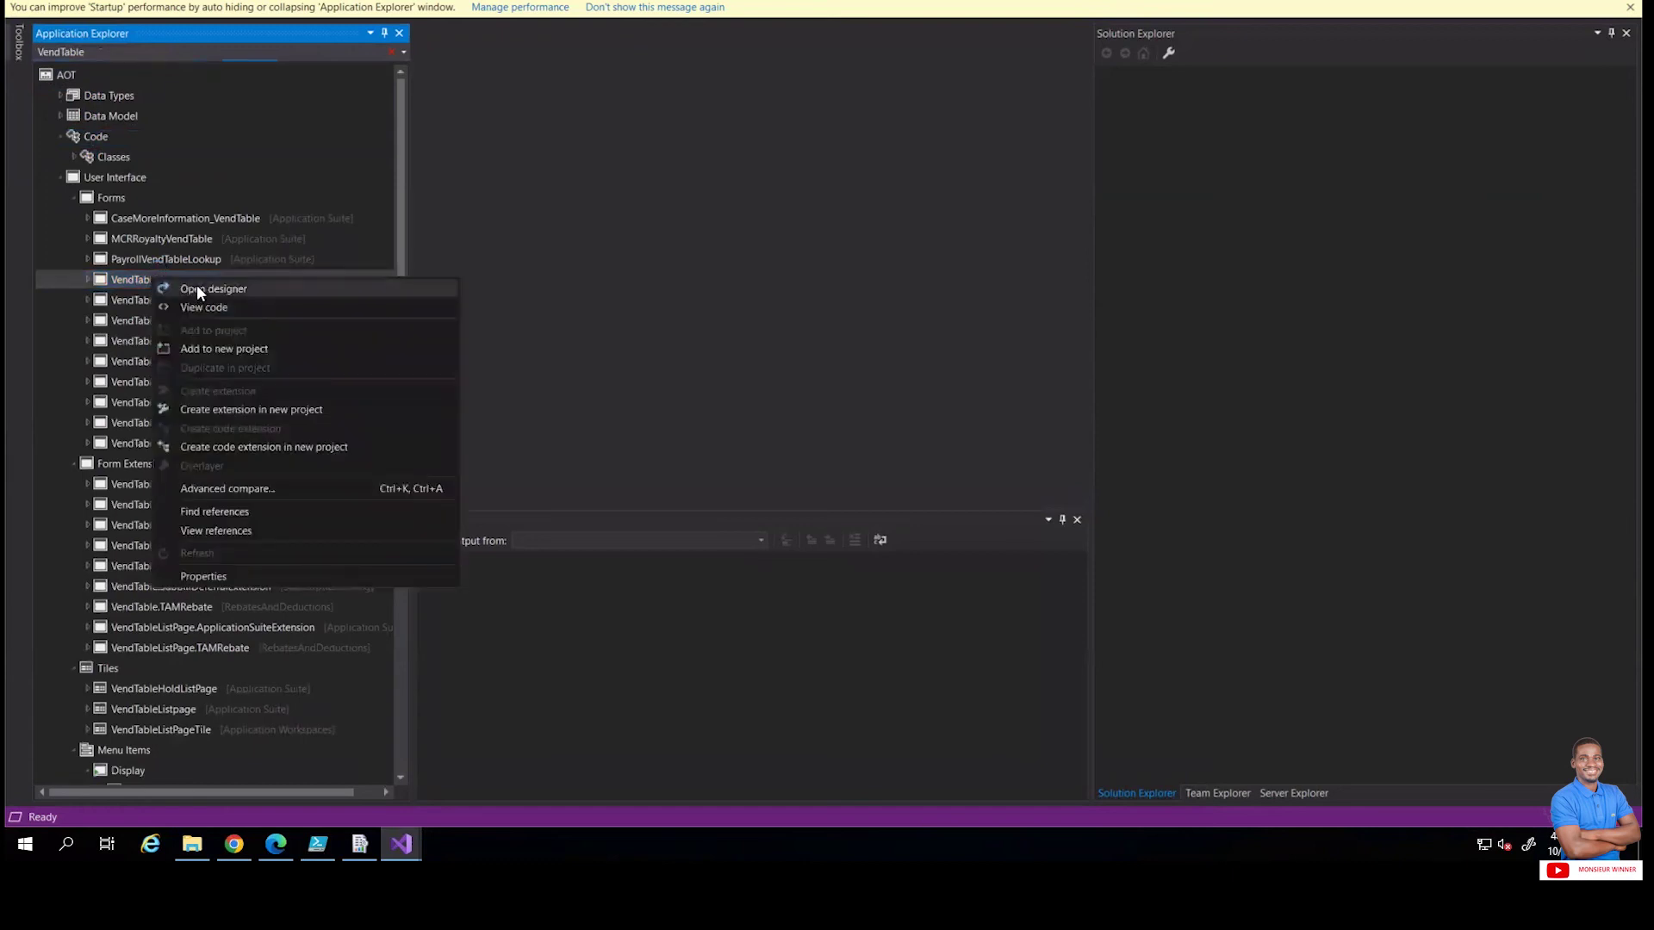
pyautogui.click(197, 292)
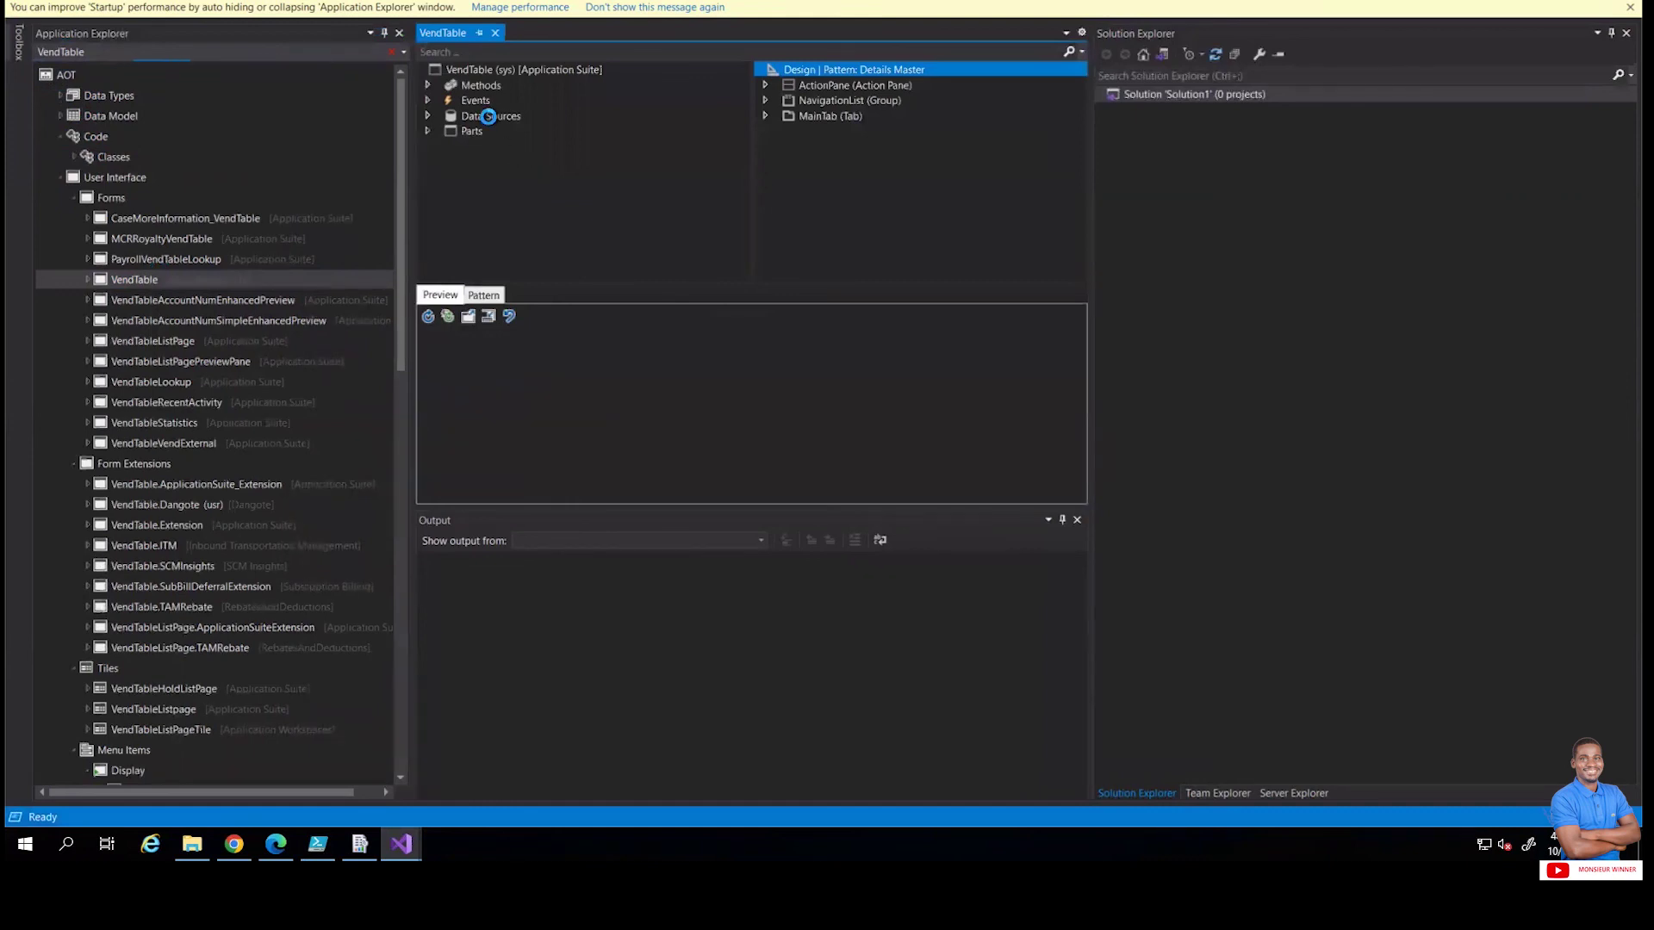
# - Expand Data Sources and the VendTable data source to show its Fields and Field groups
pyautogui.doubleClick(486, 115)
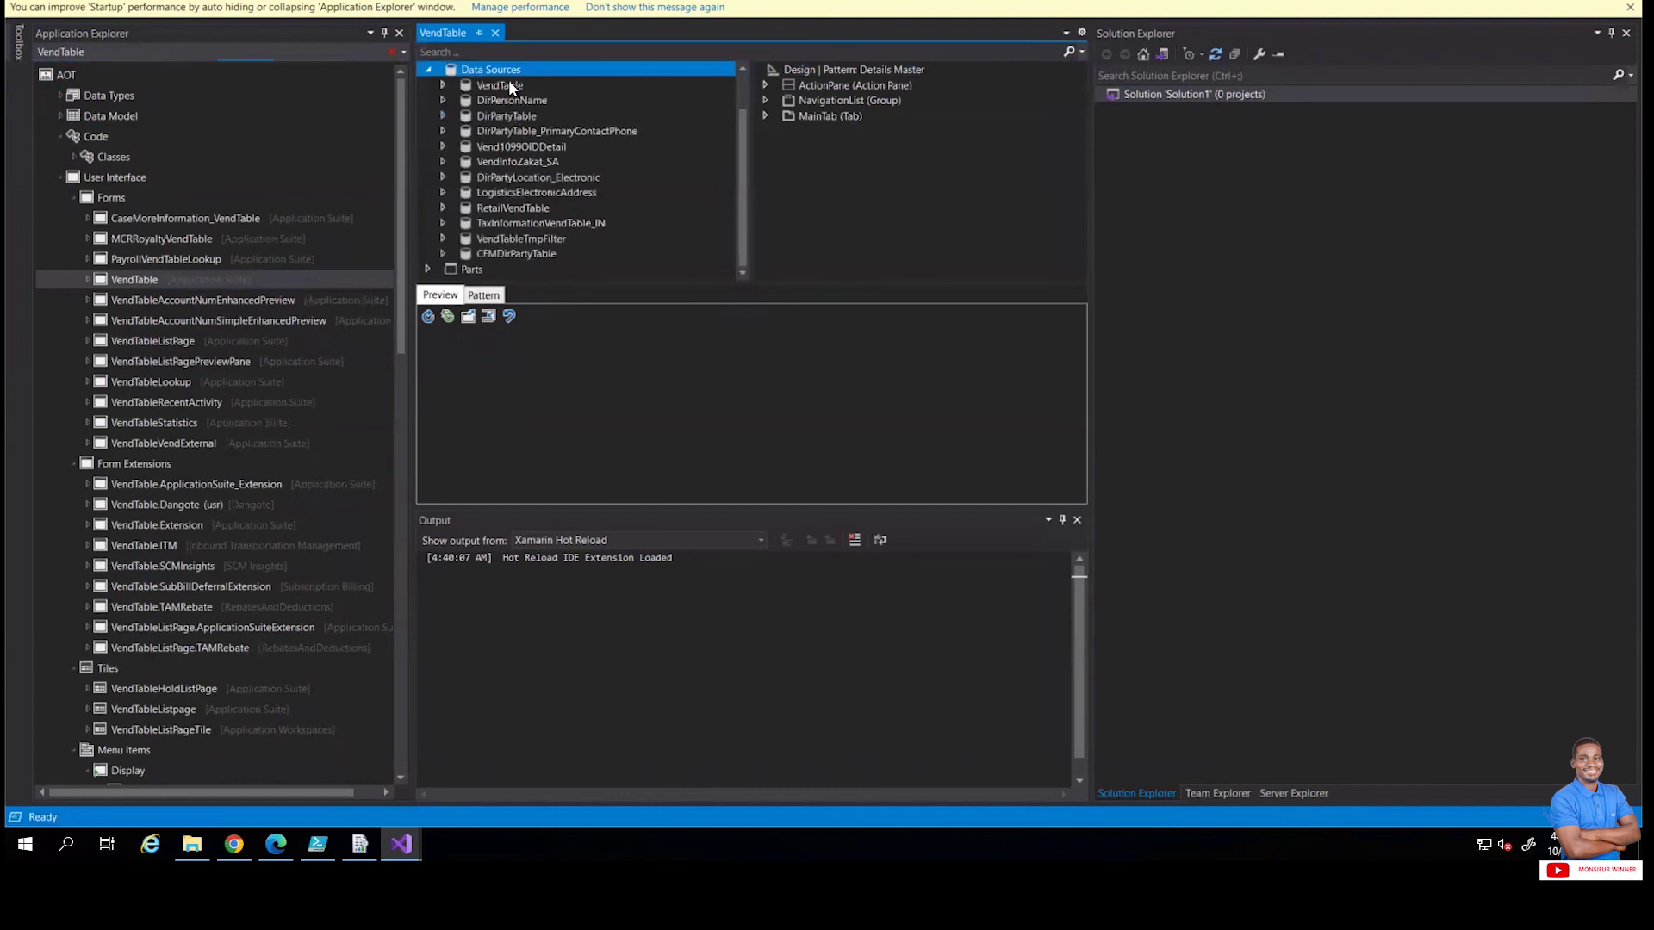
pyautogui.click(497, 85)
pyautogui.click(444, 85)
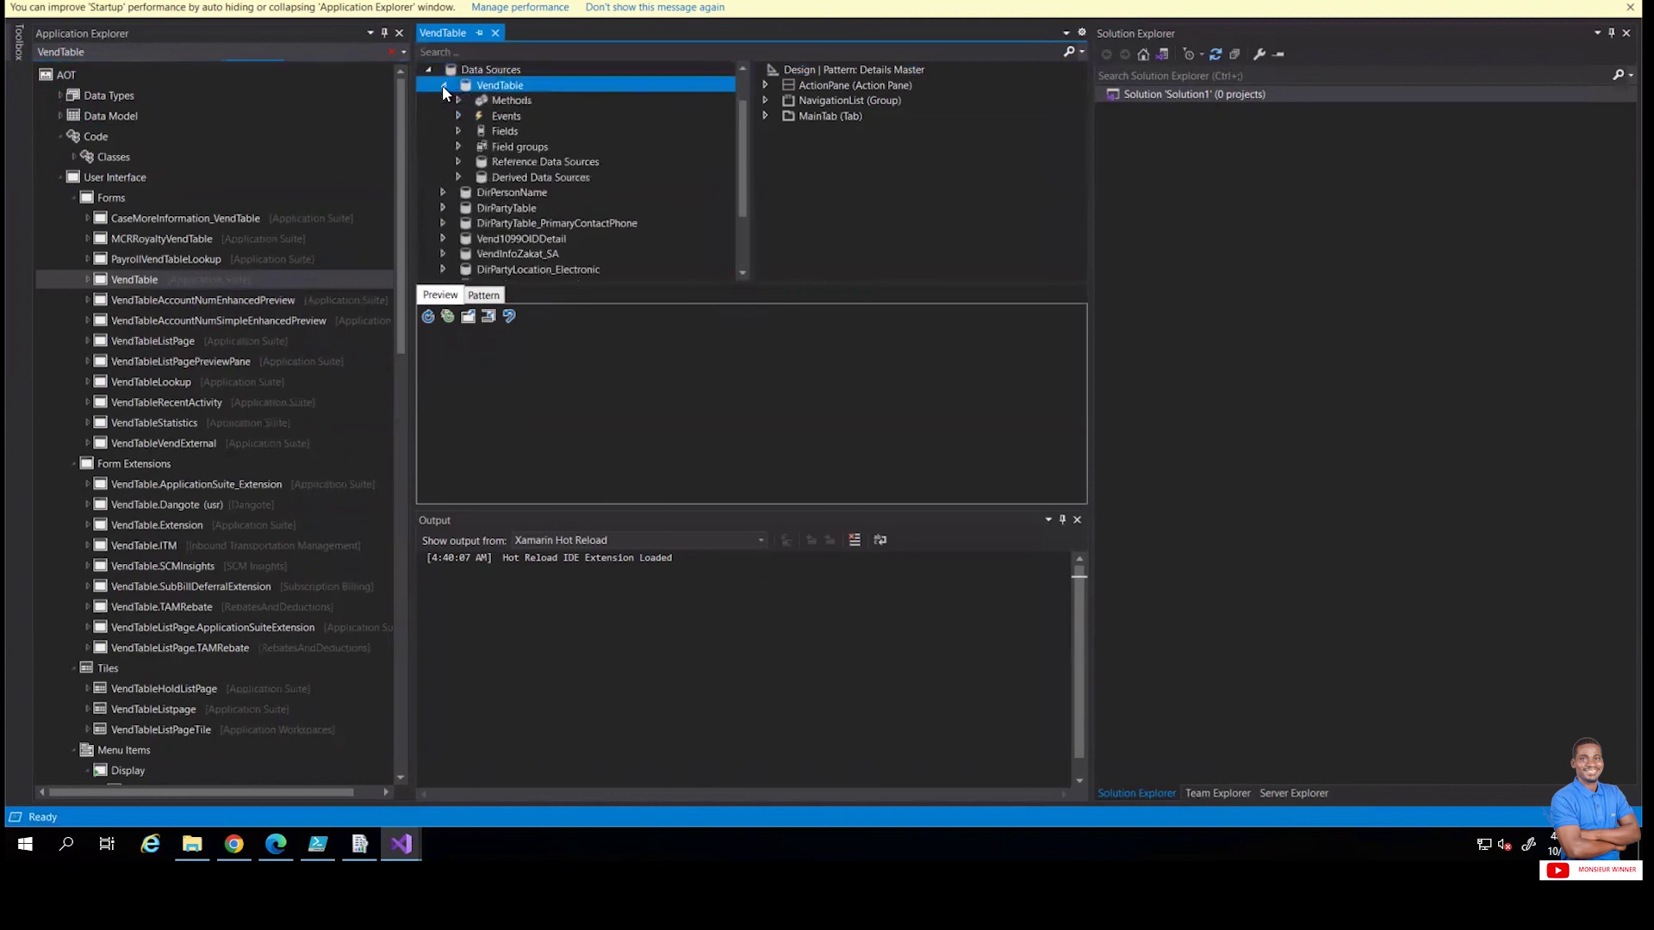
pyautogui.rightClick(506, 85)
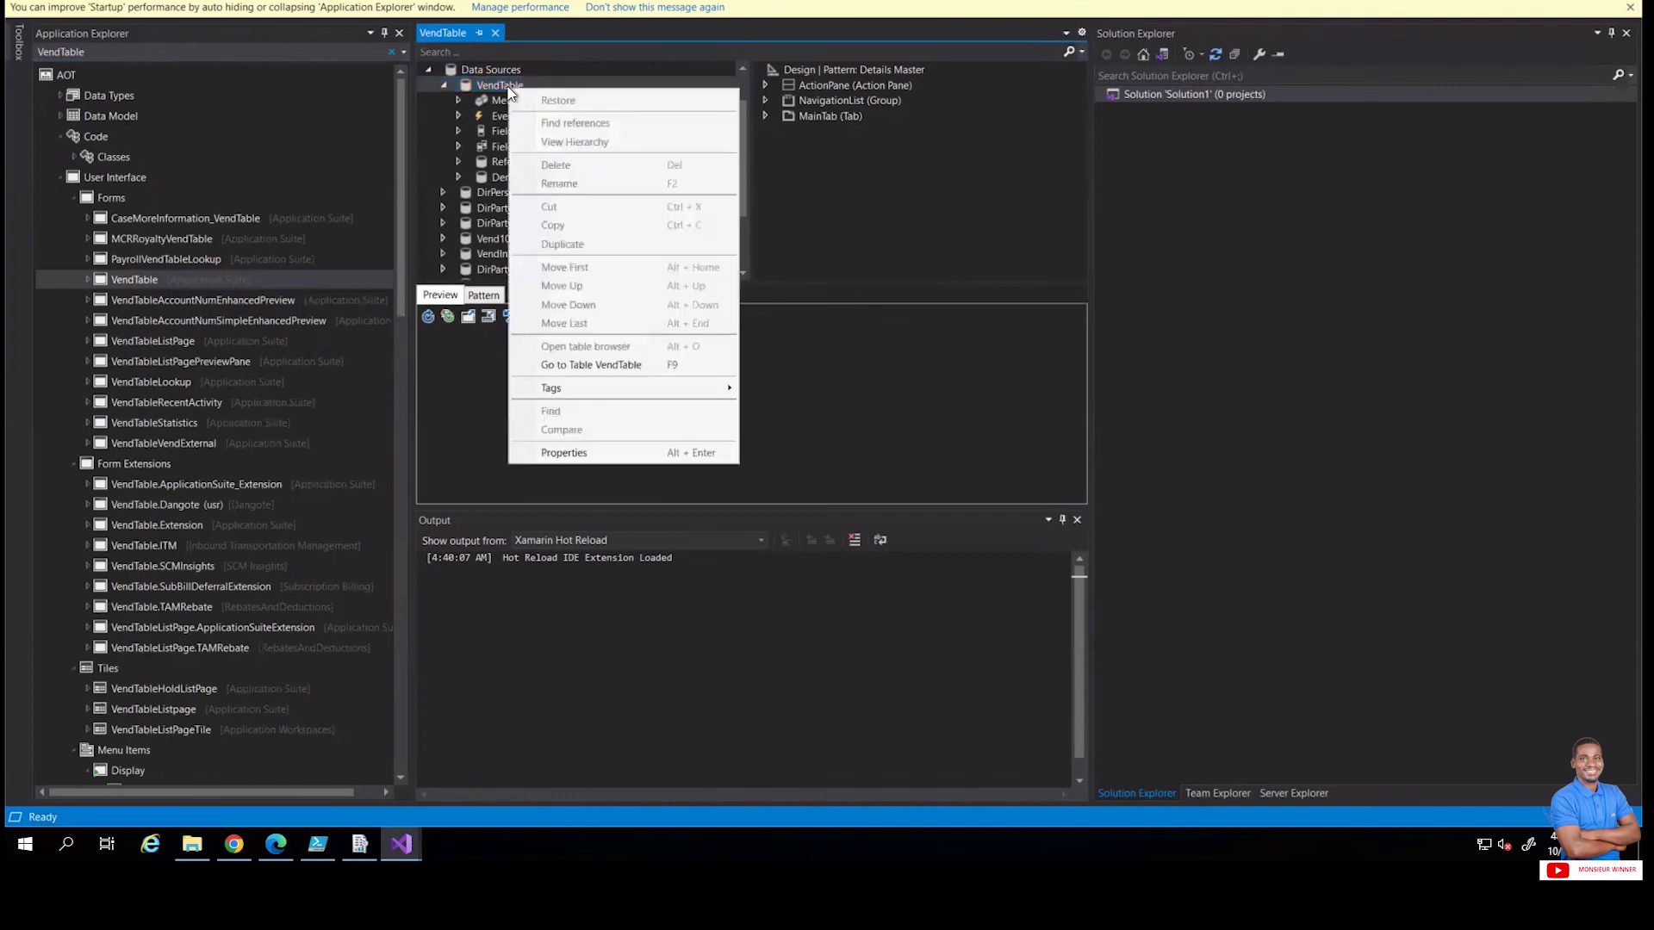
pyautogui.click(462, 333)
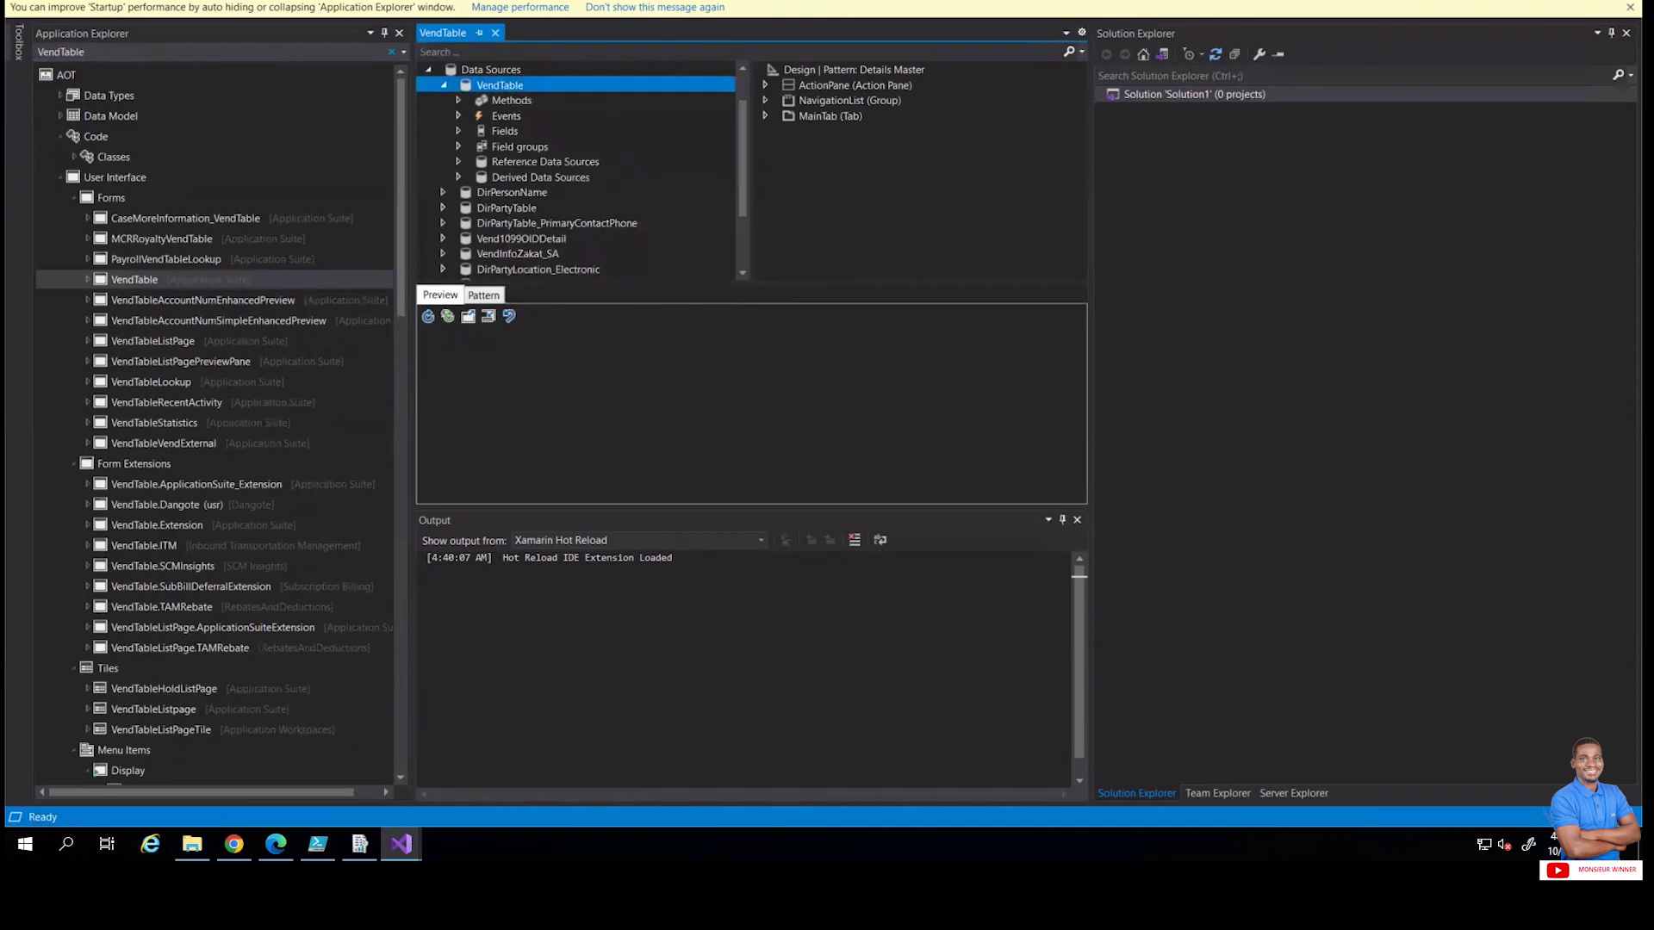
pyautogui.click(234, 845)
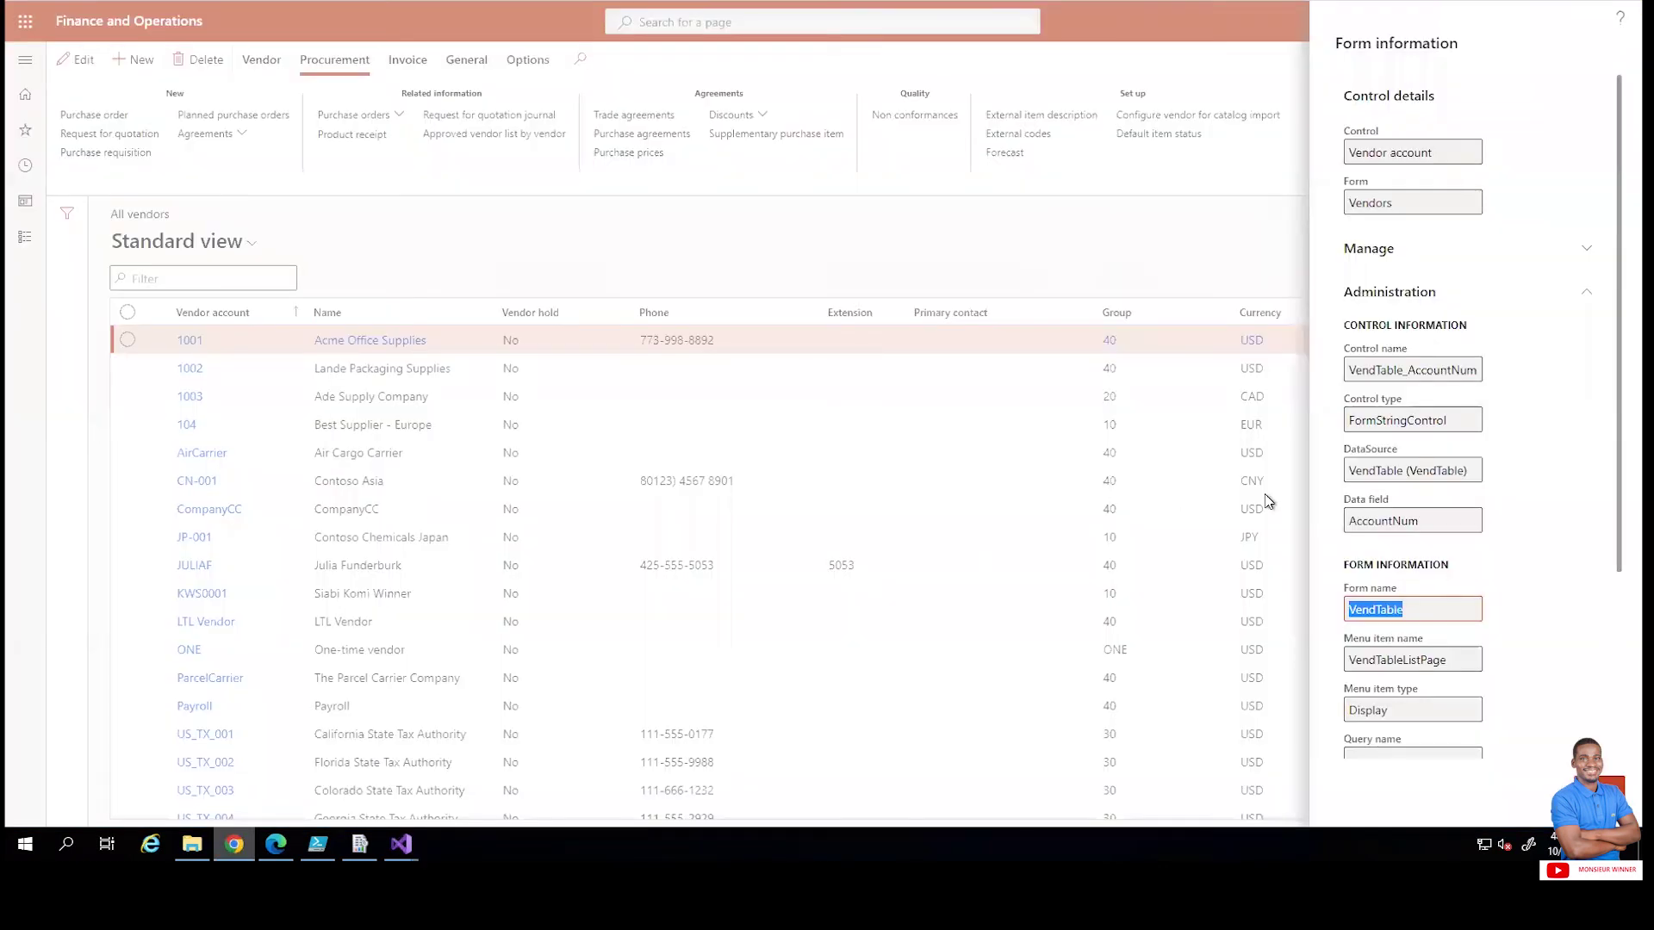